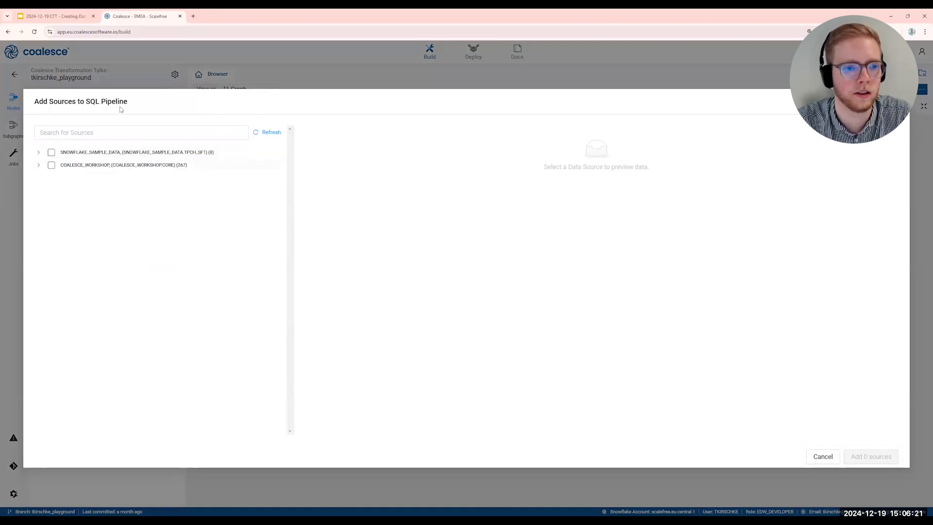
# - Preview the ORDERS data and add all eight SNOWFLAKE_SAMPLE_DATA tables as sources to the SQL pipeline
pyautogui.click(41, 153)
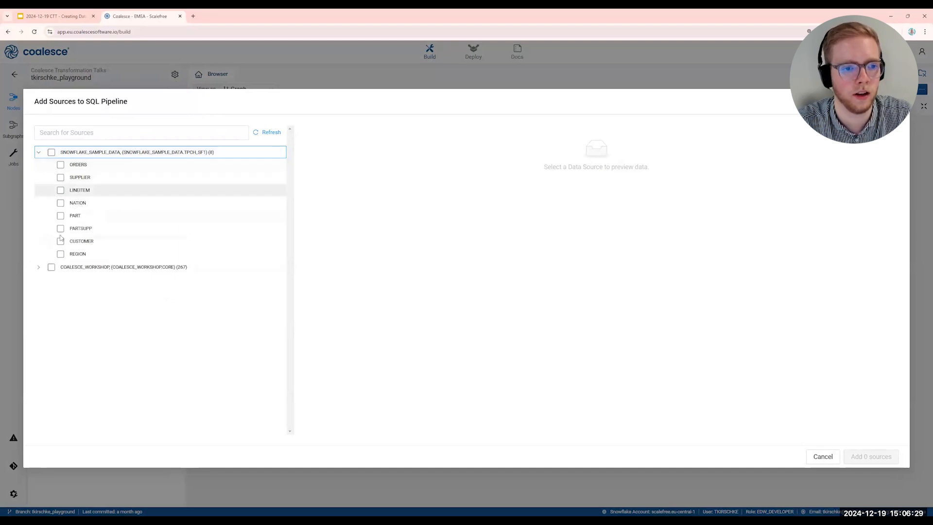
pyautogui.click(52, 152)
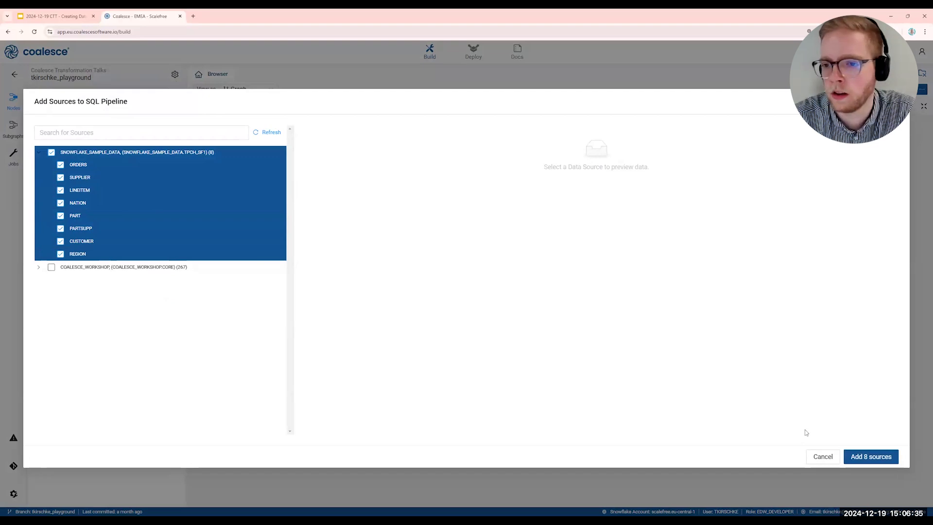
pyautogui.click(192, 164)
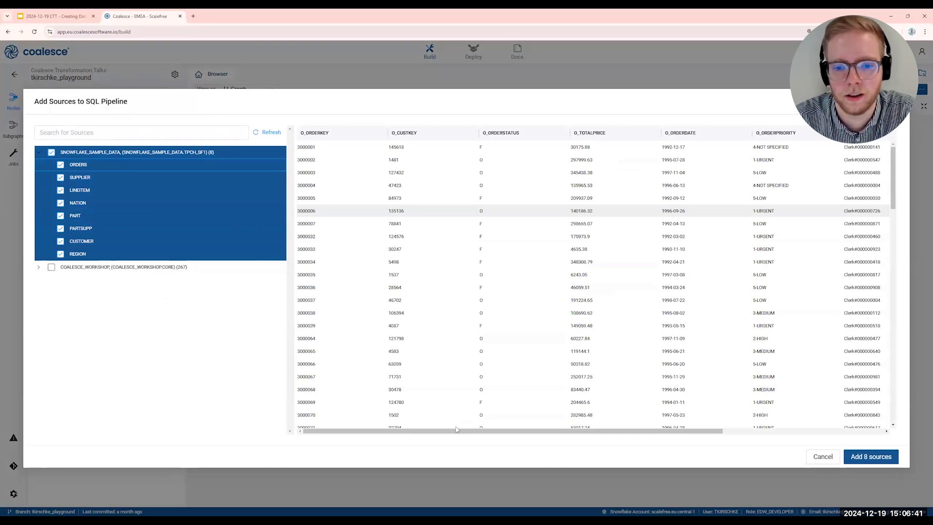
pyautogui.moveTo(449, 431); pyautogui.dragTo(688, 436)
pyautogui.moveTo(573, 438); pyautogui.dragTo(479, 442)
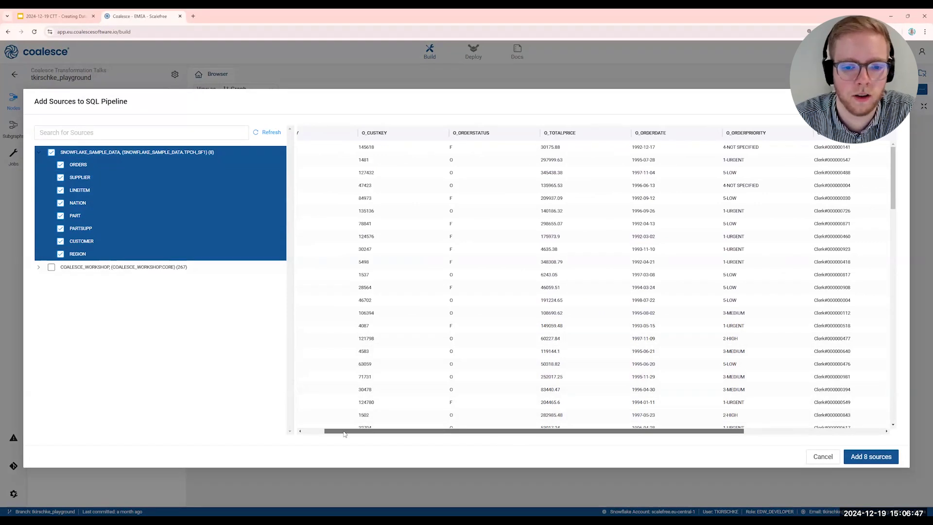
pyautogui.moveTo(345, 432); pyautogui.dragTo(311, 434)
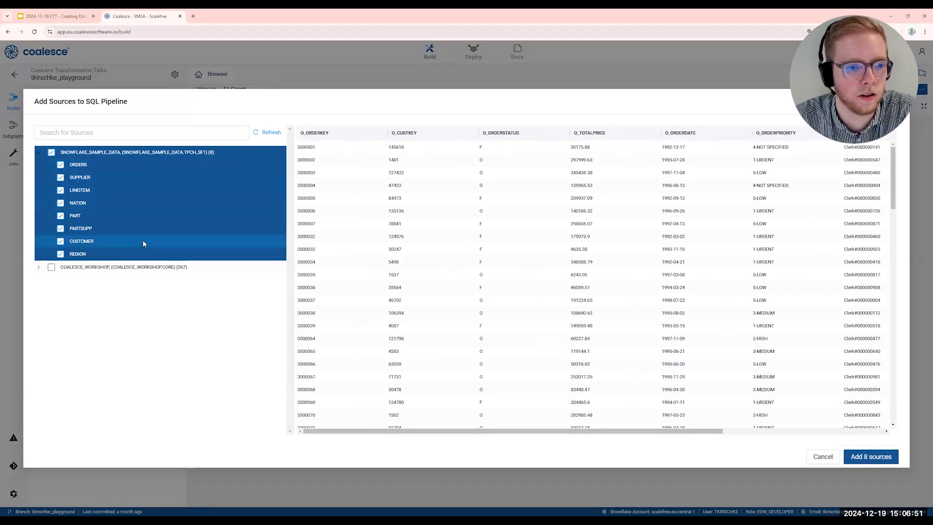
pyautogui.click(875, 454)
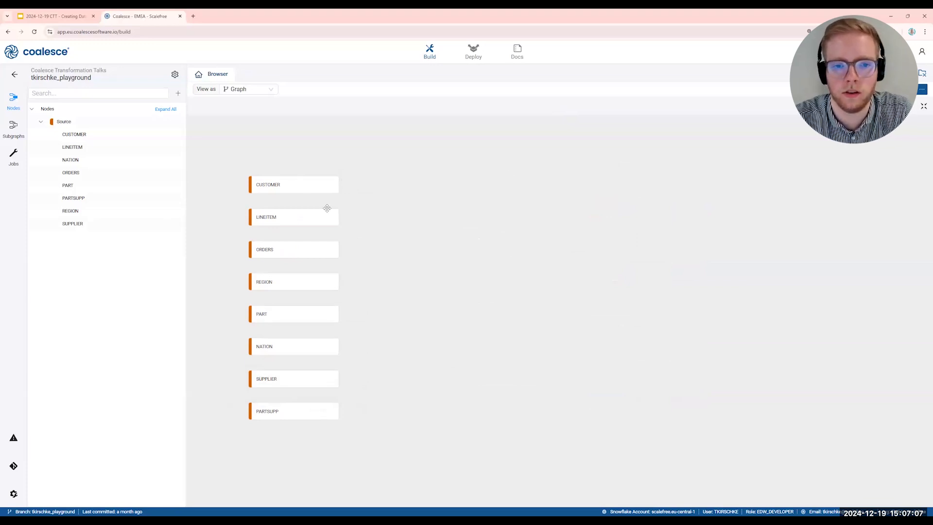
# - Open the CUSTOMER source node, fetch its data, examine the rows in an enlarged preview, and return to the node graph
pyautogui.doubleClick(310, 187)
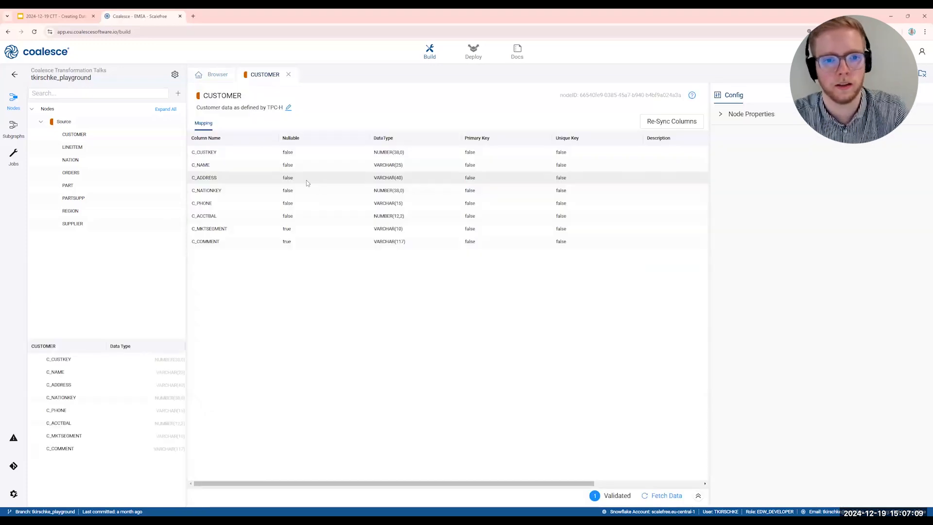
pyautogui.click(672, 495)
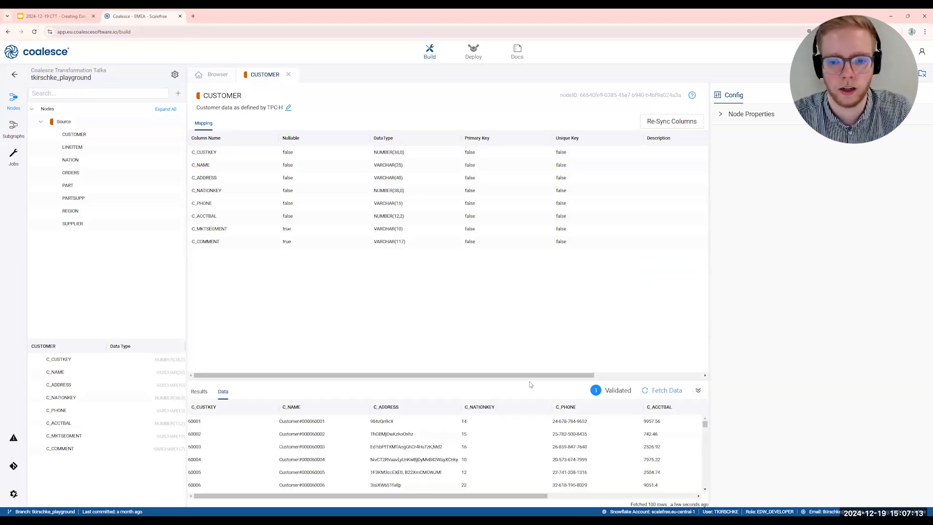
pyautogui.moveTo(529, 378); pyautogui.dragTo(528, 254)
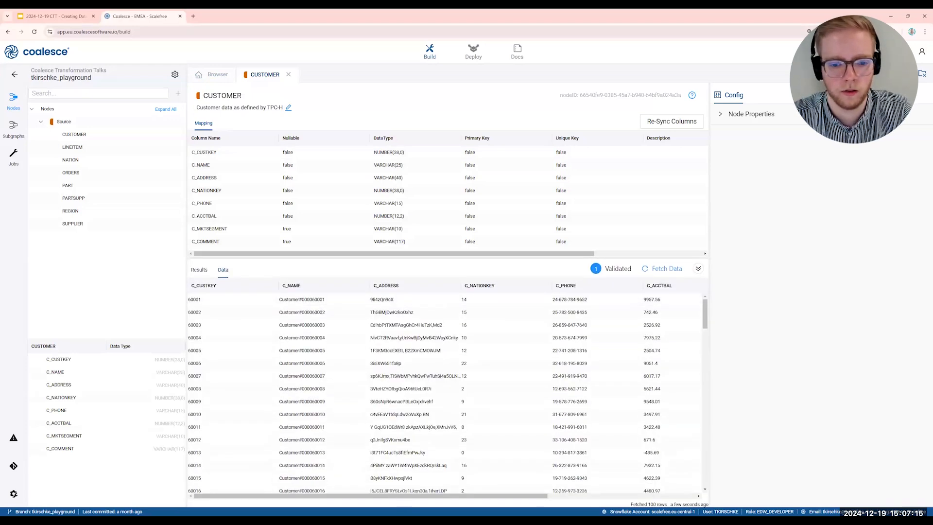
pyautogui.moveTo(479, 496); pyautogui.dragTo(443, 477)
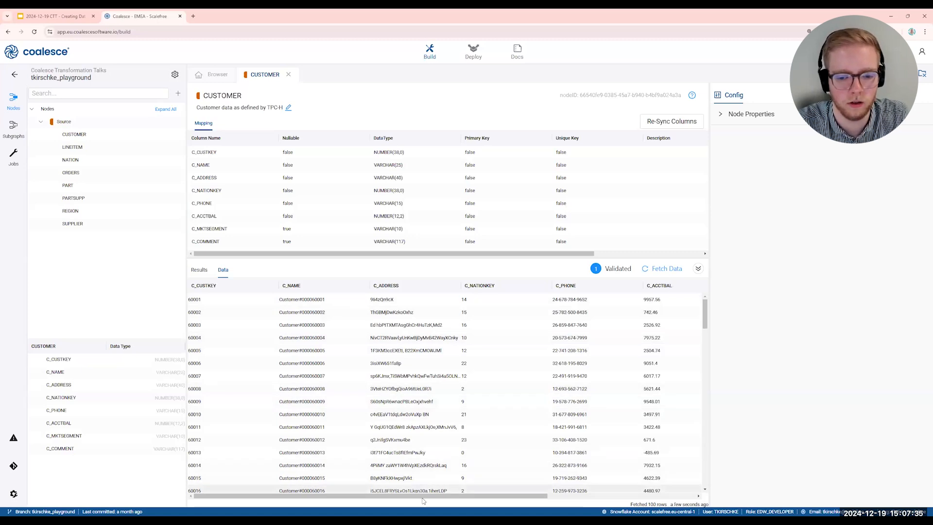
pyautogui.moveTo(396, 498); pyautogui.dragTo(372, 495)
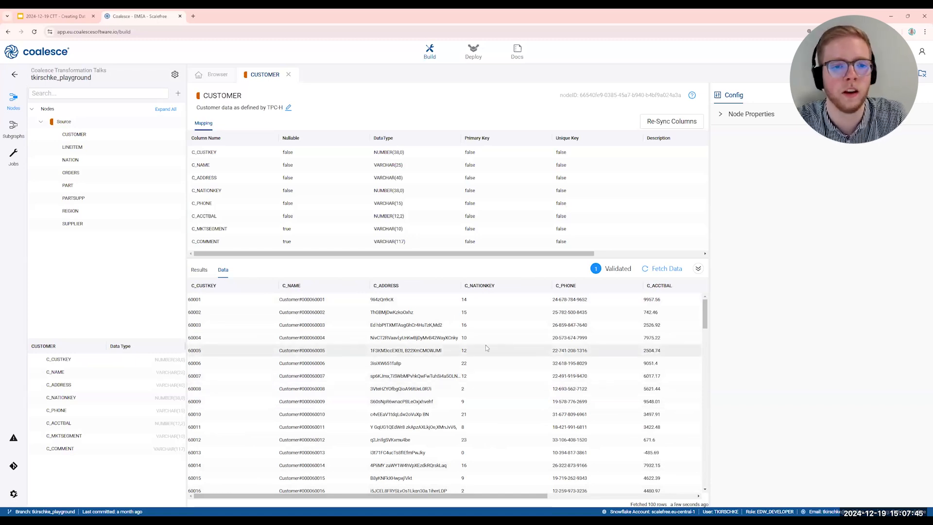
pyautogui.click(201, 77)
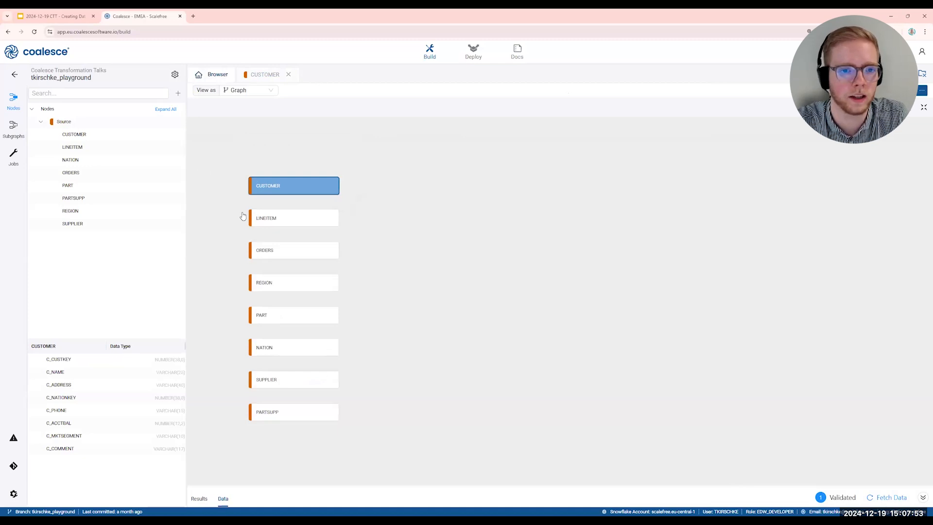
pyautogui.moveTo(230, 224); pyautogui.dragTo(234, 231)
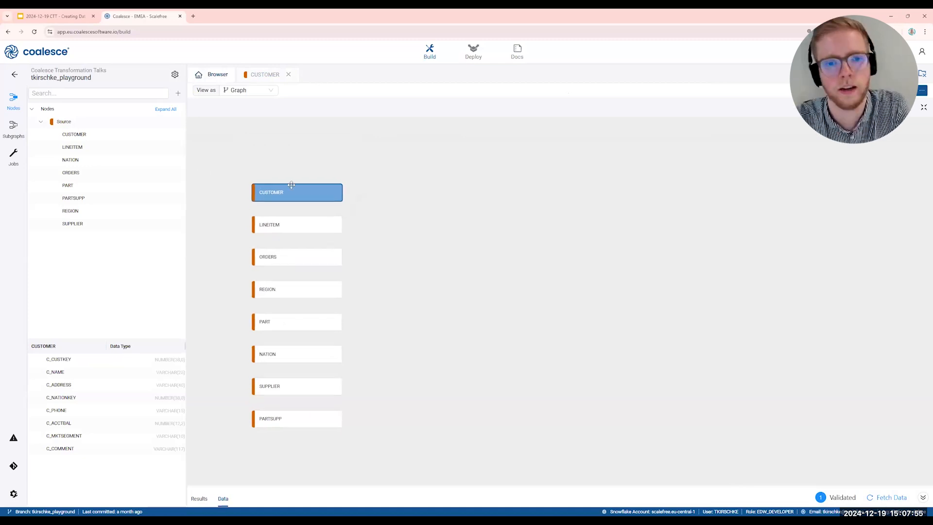
pyautogui.moveTo(292, 184)
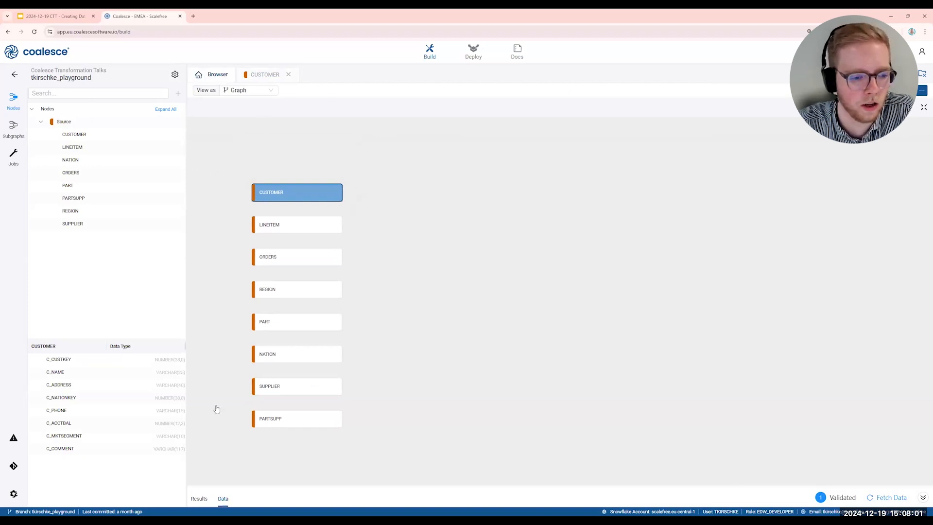
# - From the build settings' packages, find Data Vault By Scalefree in the Package Marketplace, copy its package ID, and return to Coalesce
pyautogui.click(14, 493)
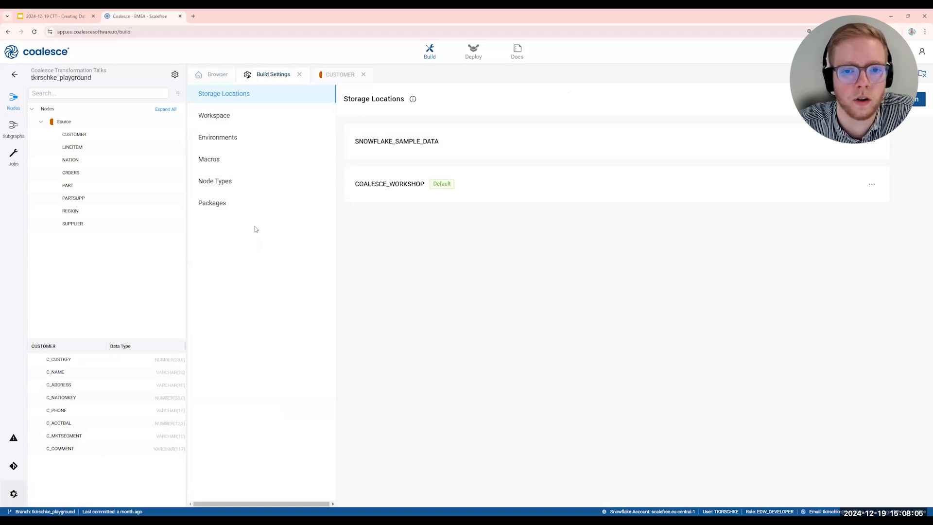
pyautogui.click(216, 209)
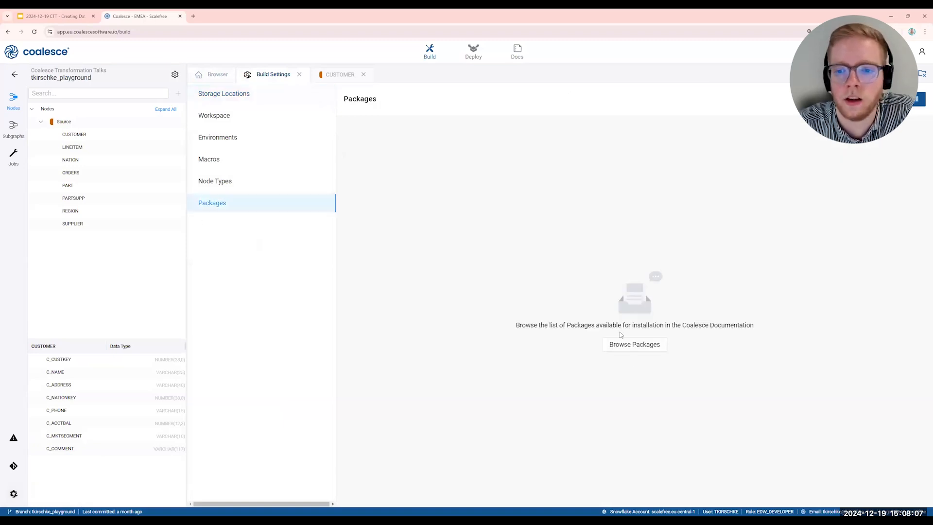
pyautogui.doubleClick(369, 102)
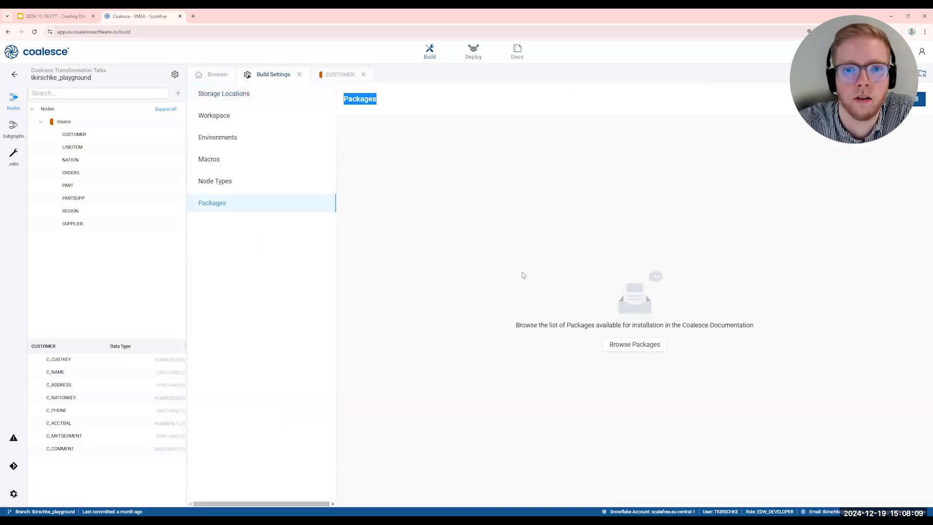
pyautogui.click(639, 345)
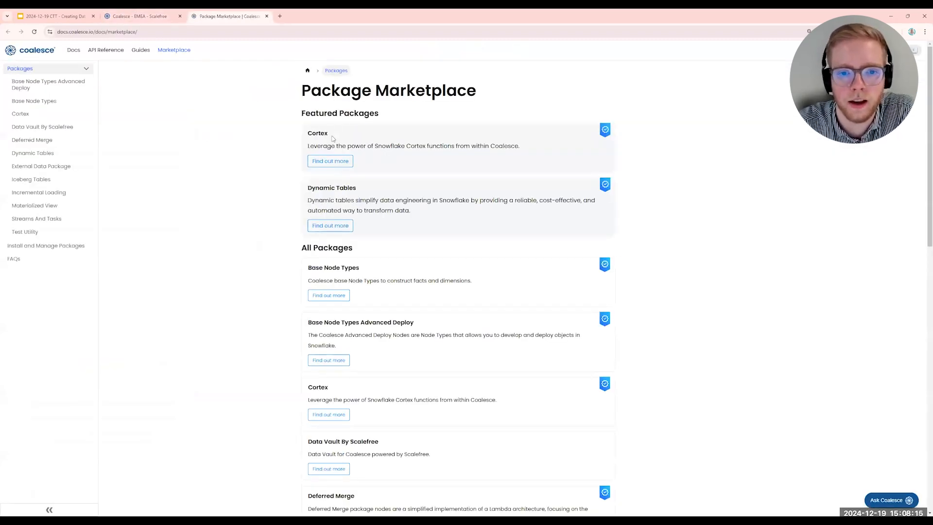
pyautogui.scroll(-4, 334, 138)
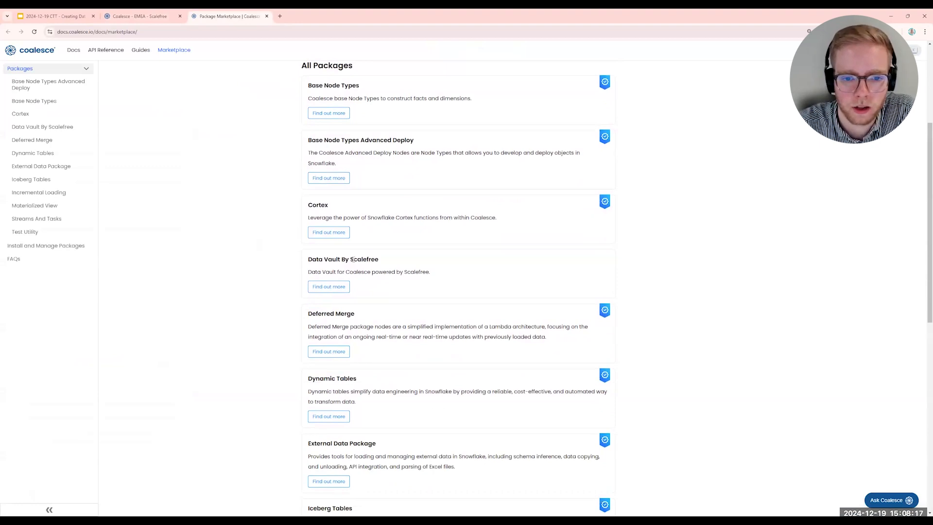
pyautogui.moveTo(308, 259); pyautogui.dragTo(384, 262)
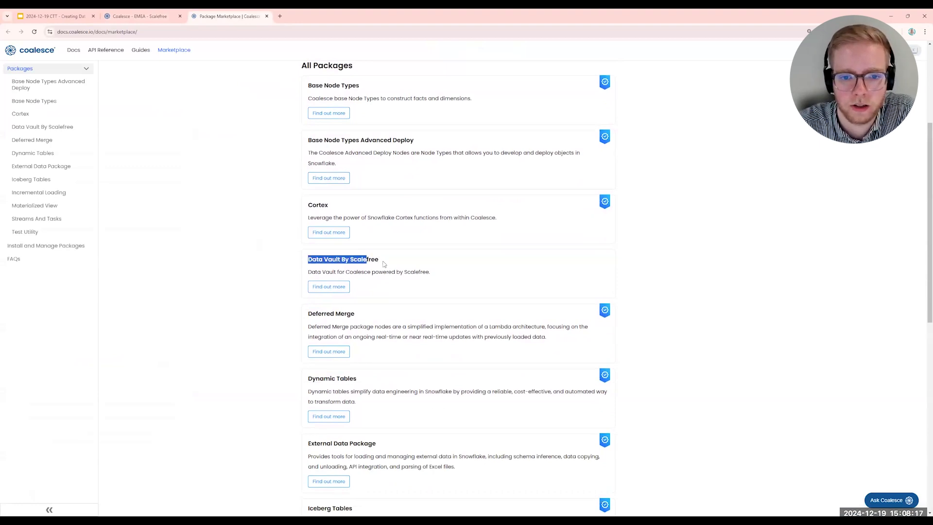
pyautogui.click(339, 287)
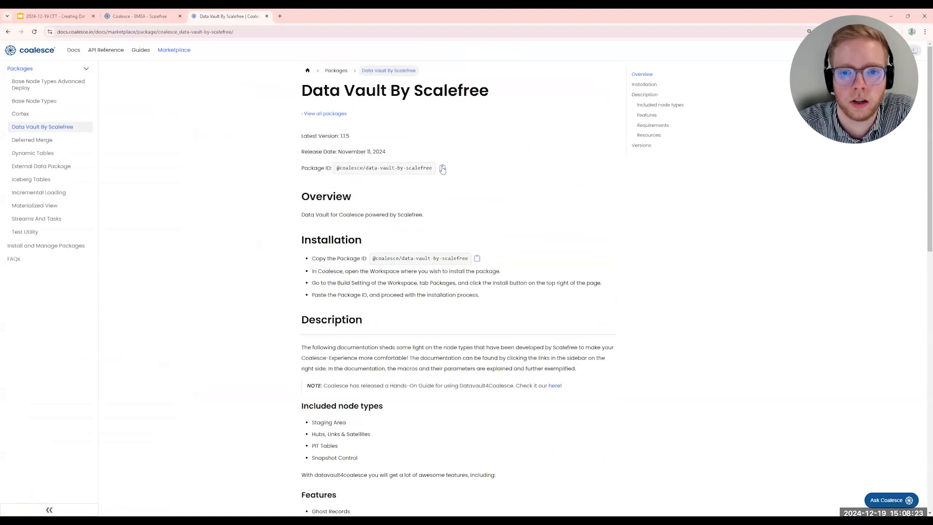
pyautogui.click(140, 22)
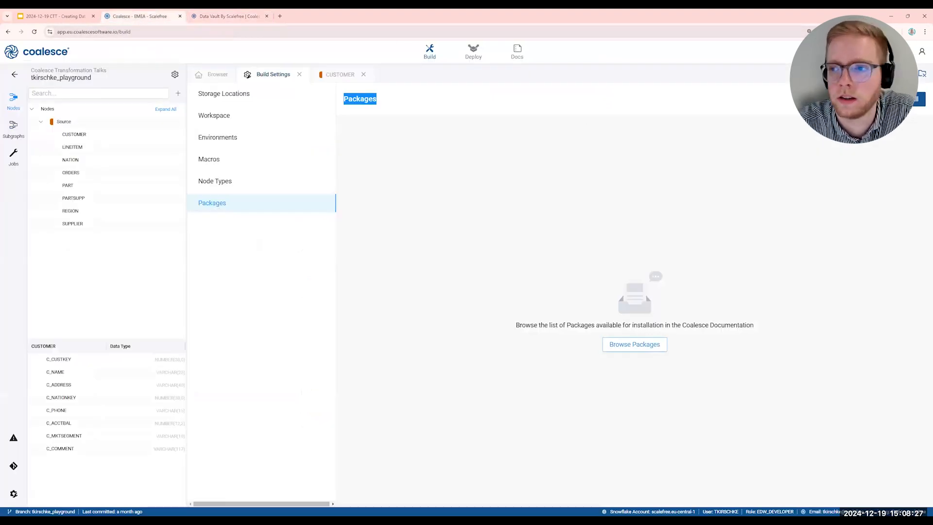
pyautogui.click(910, 99)
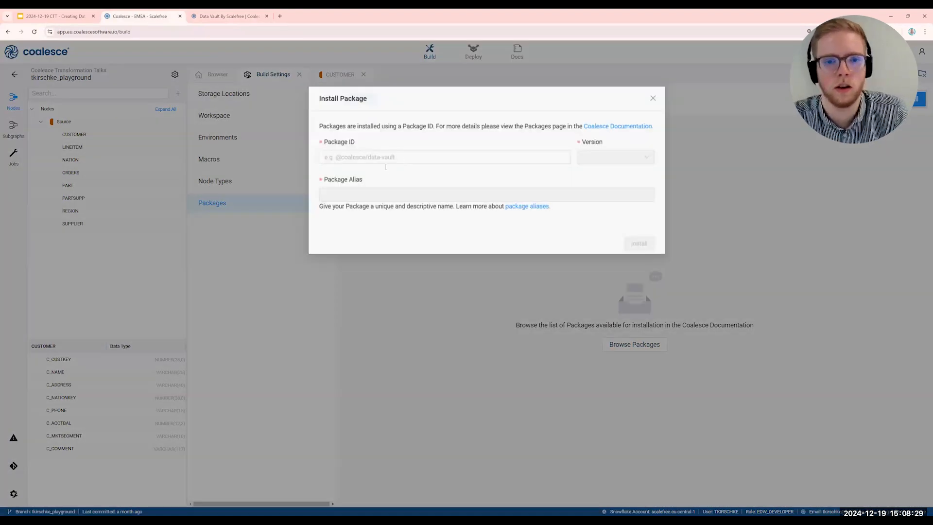
pyautogui.write('@coalesce/data-vault-by-scalefree')
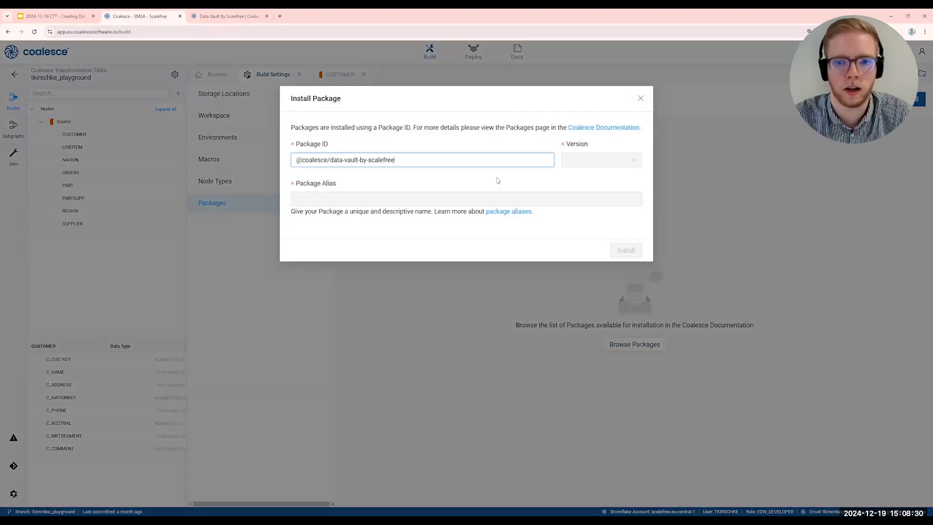
pyautogui.click(582, 178)
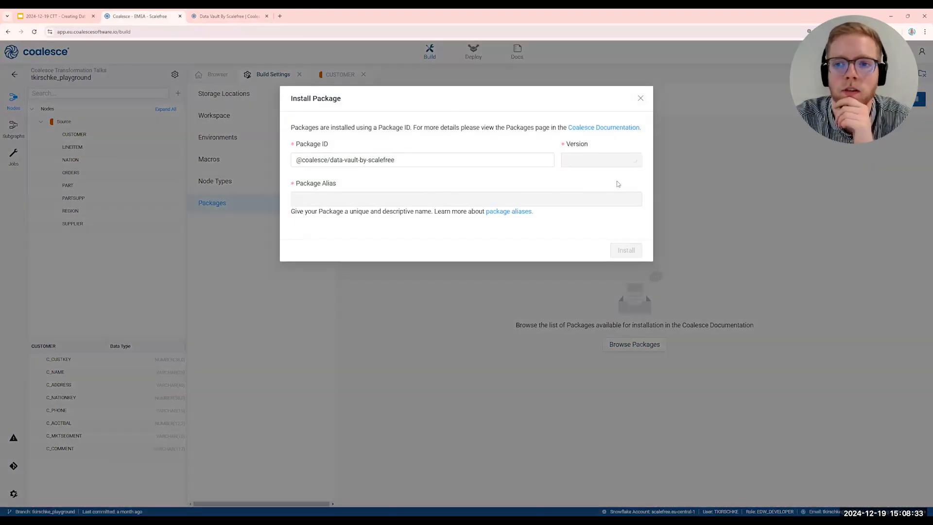
pyautogui.click(498, 195)
pyautogui.write('datavault')
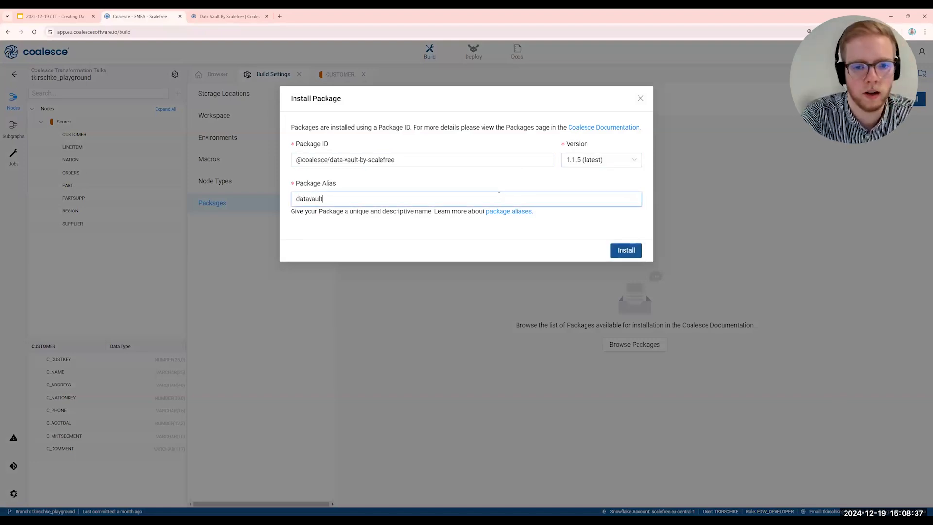
pyautogui.write('4coalesce')
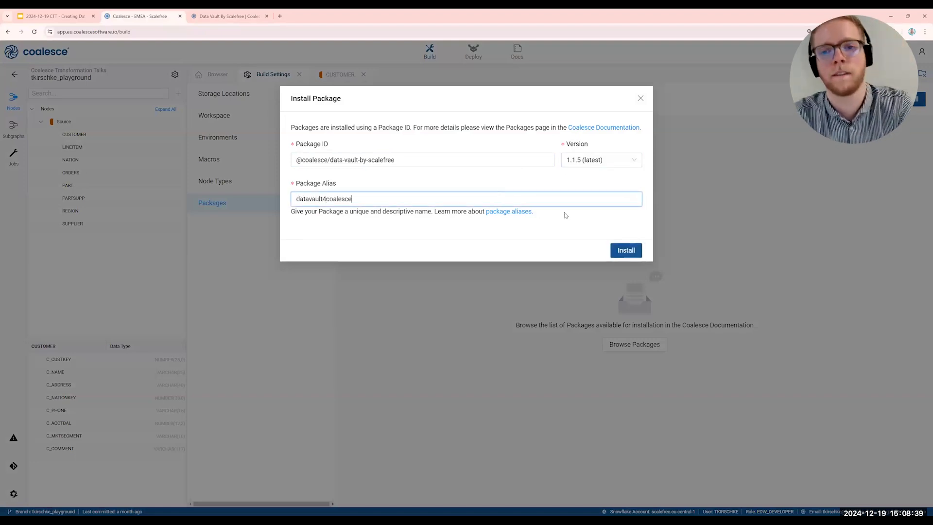
pyautogui.click(625, 250)
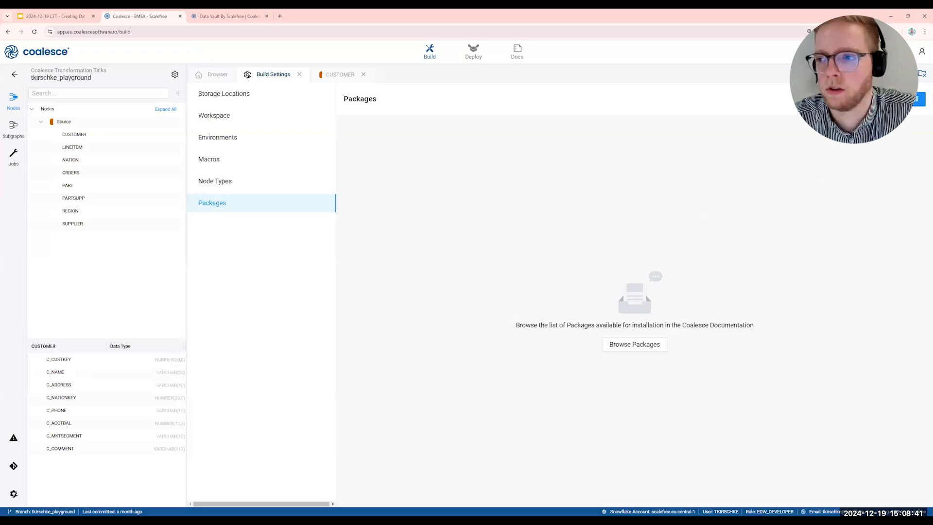
pyautogui.click(904, 98)
pyautogui.click(395, 153)
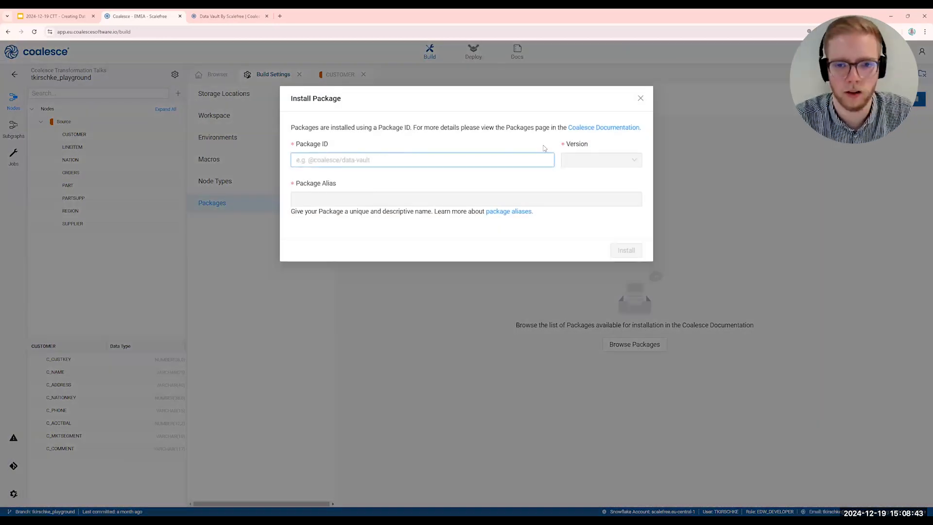
pyautogui.write('@coalesce/data-vault-by-scalefree')
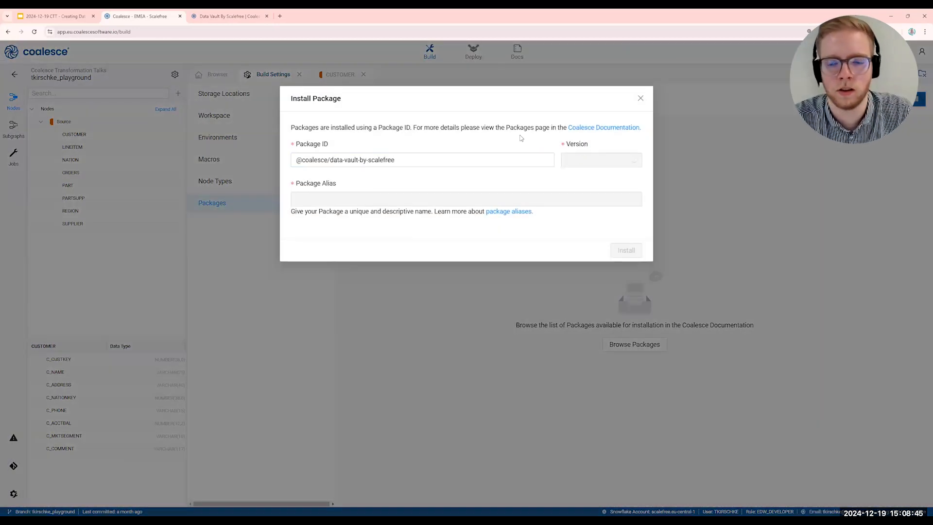
pyautogui.click(454, 195)
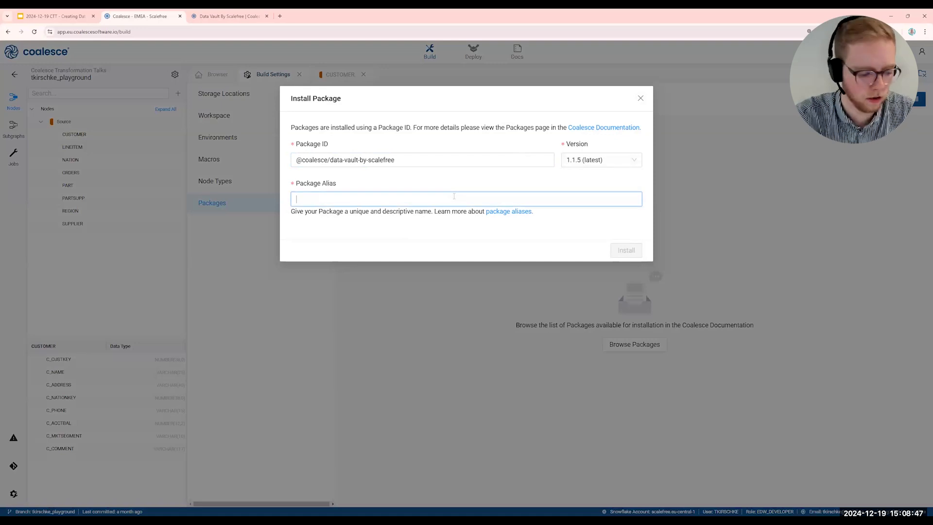
pyautogui.write('datavault4coalesce')
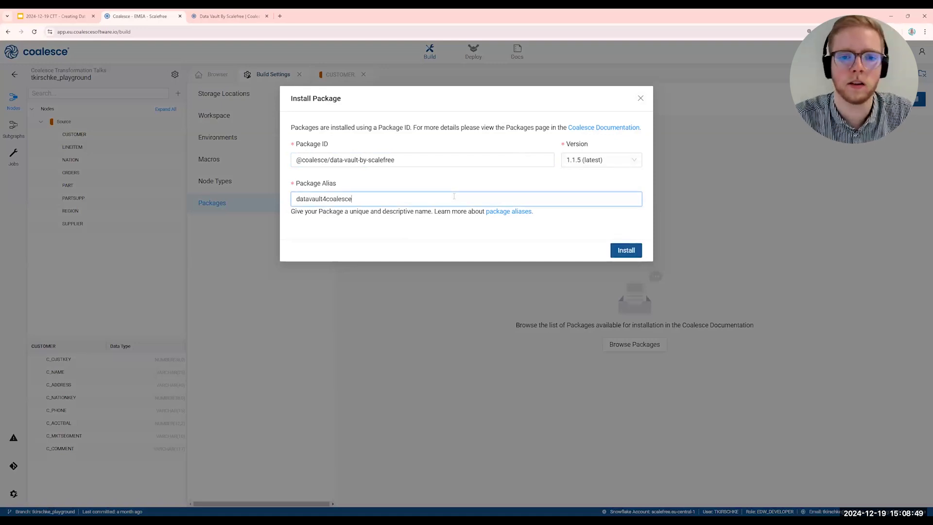
pyautogui.click(624, 251)
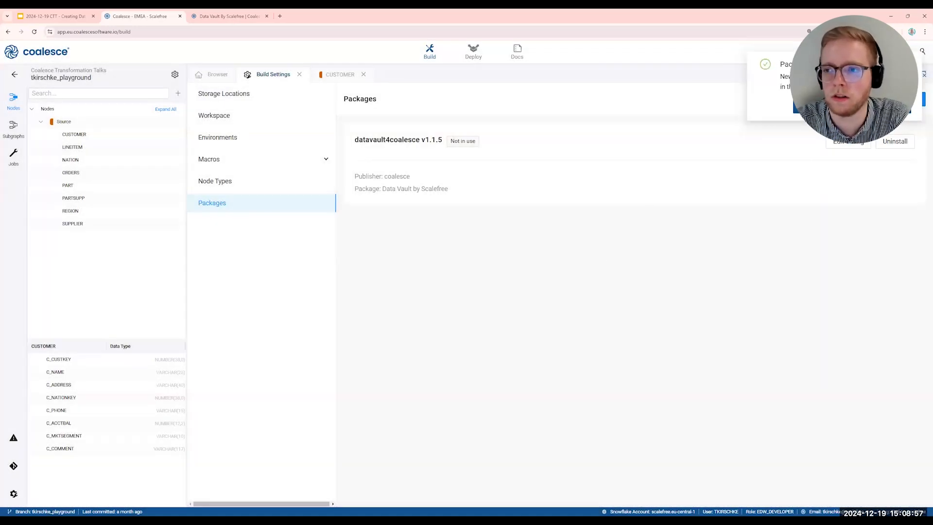
pyautogui.click(212, 74)
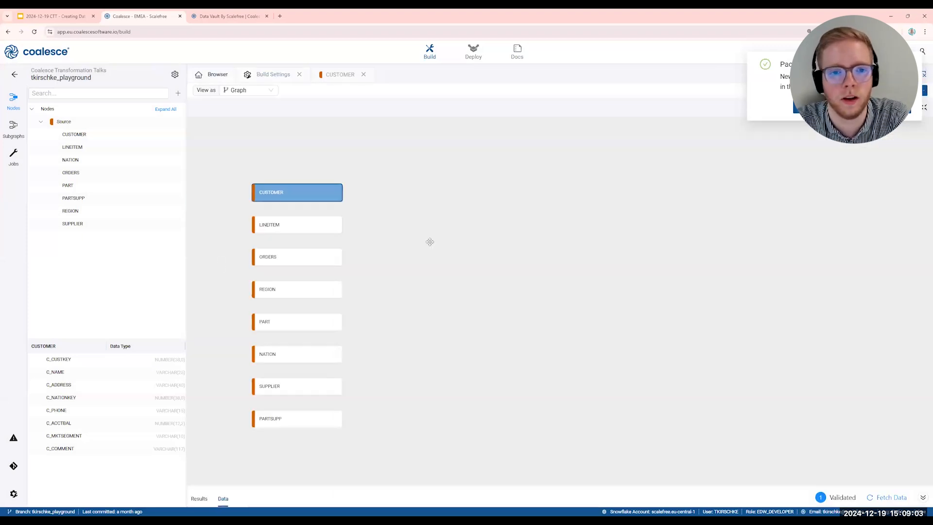
pyautogui.click(372, 206)
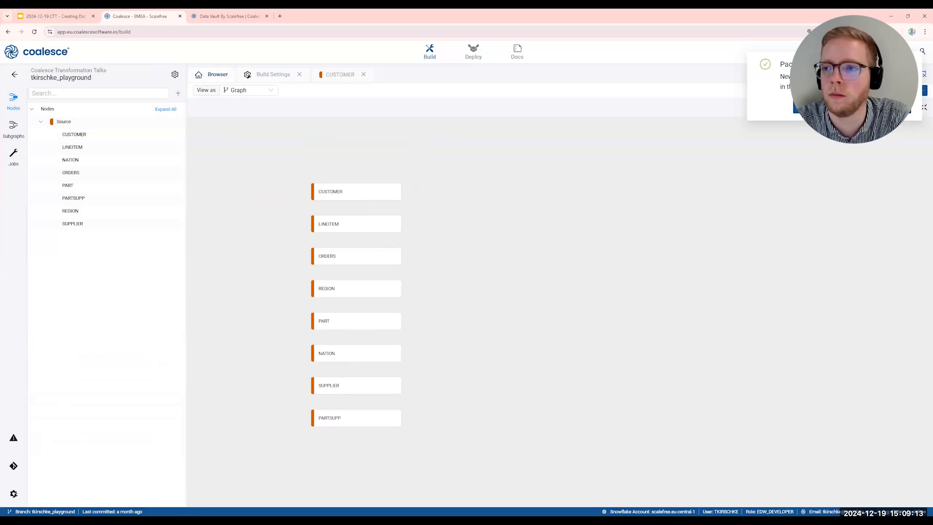
# - Add a Datavault by Scalefree: Stage node from the datavault4coalesce package on top of the CUSTOMER source node
pyautogui.click(335, 192)
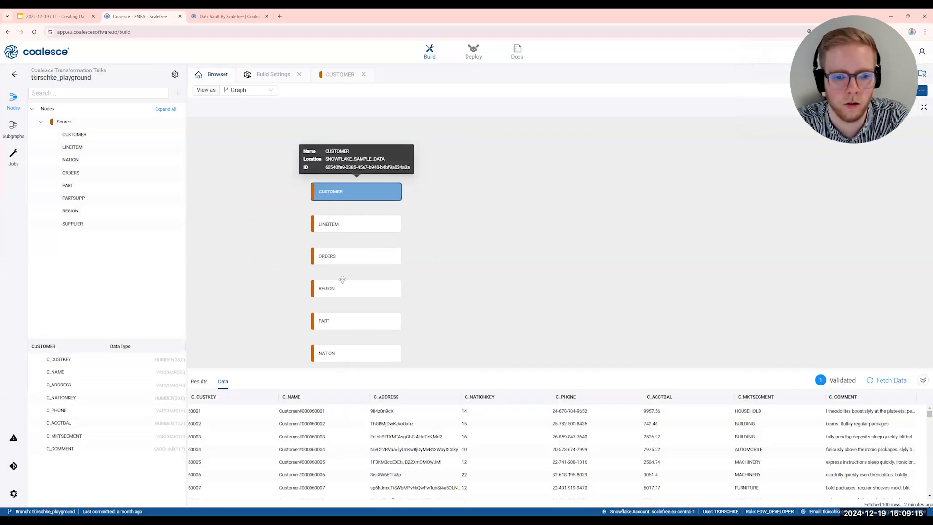
pyautogui.rightClick(364, 192)
pyautogui.moveTo(384, 224)
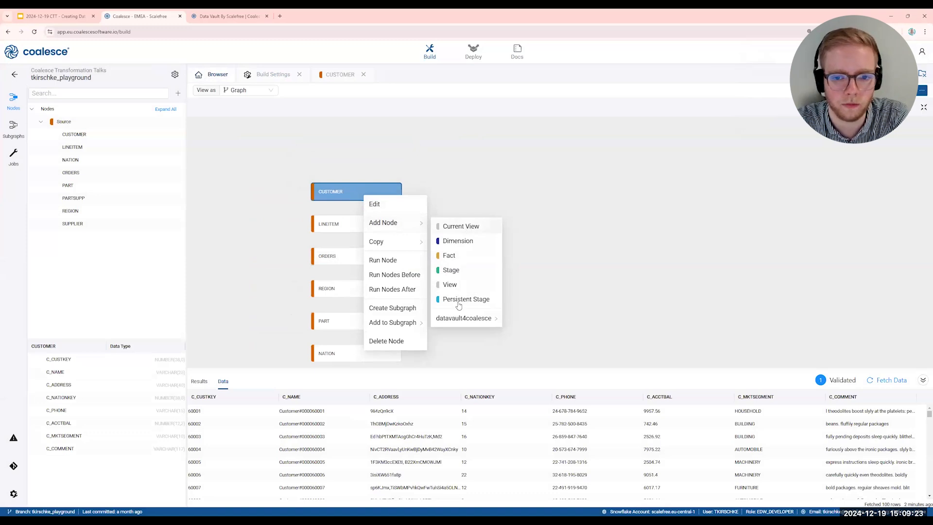
pyautogui.moveTo(451, 323)
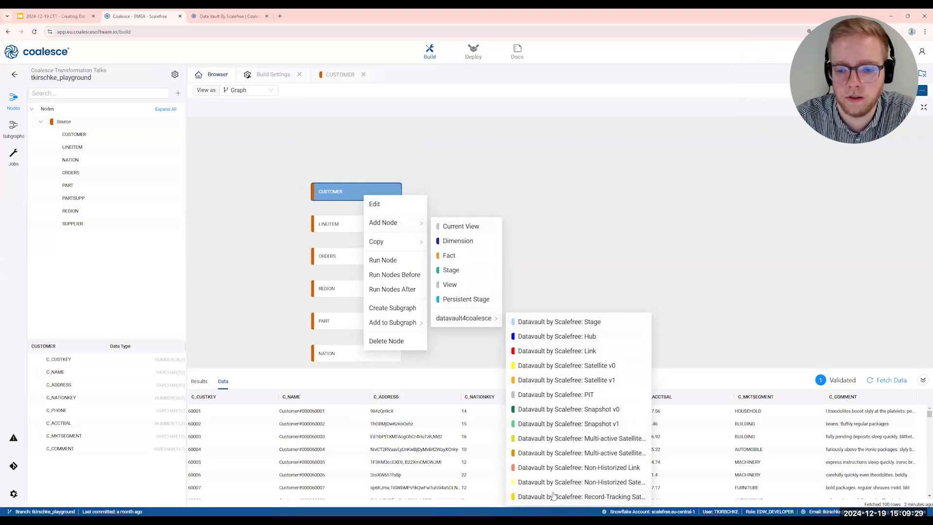
pyautogui.click(585, 322)
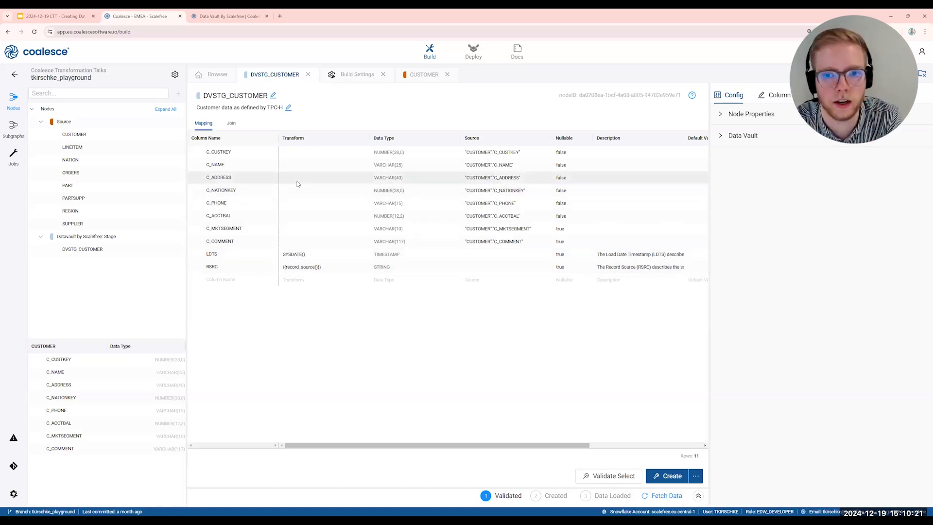
# - Fetch the customer stage node's data and examine the C_CUSTKEY values in the preview
pyautogui.click(243, 154)
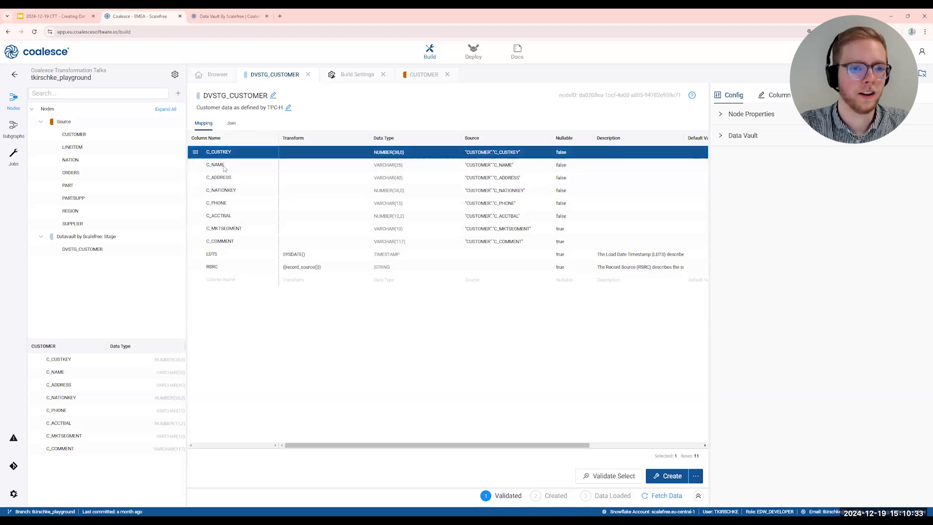
pyautogui.click(664, 496)
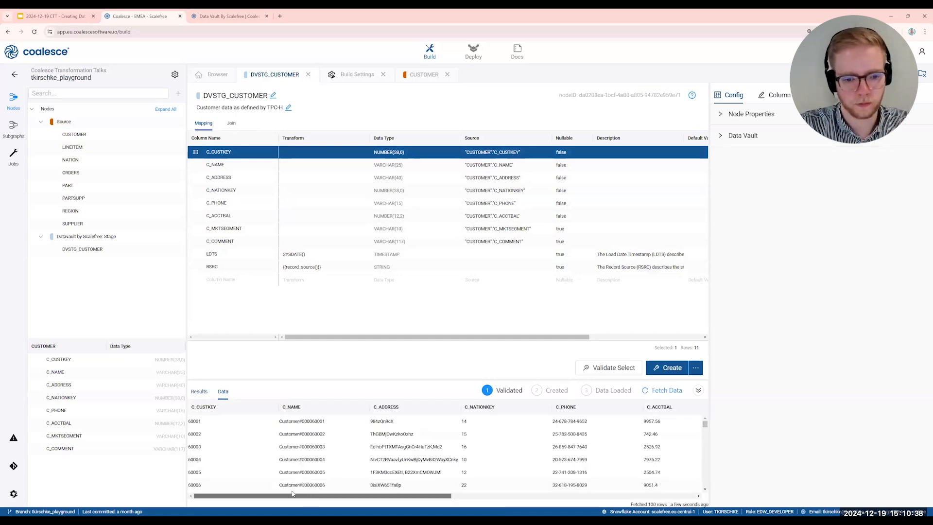
pyautogui.click(223, 420)
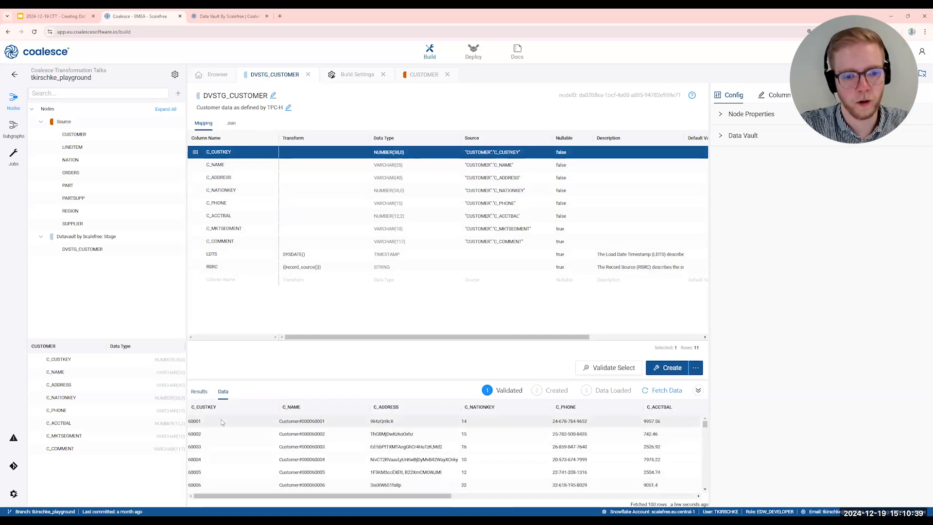
pyautogui.click(225, 471)
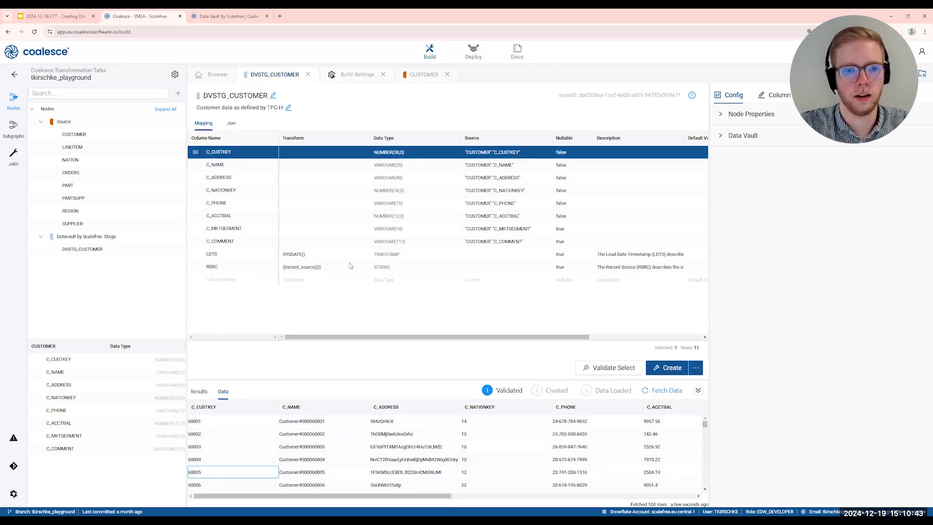
# - Generate a hash column from C_CUSTKEY in the customer stage and name it HK_CUSTOMER_H
pyautogui.rightClick(253, 154)
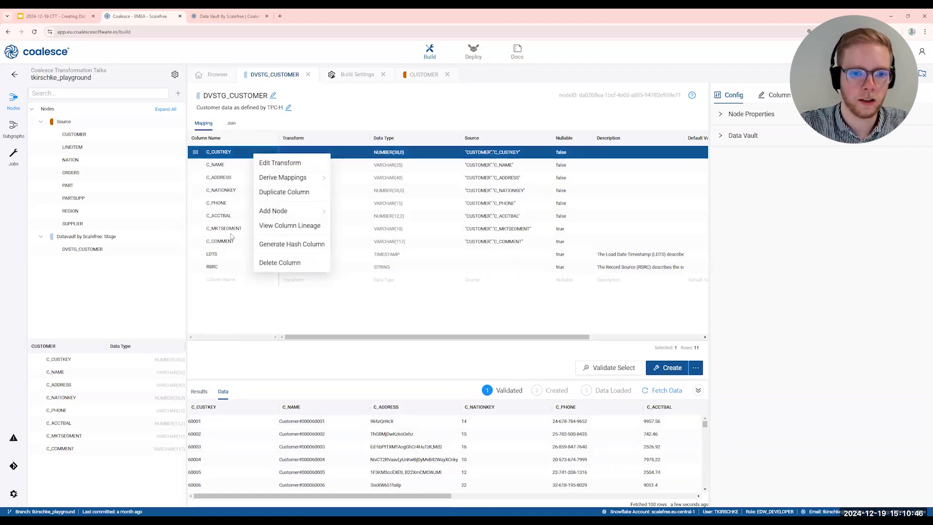
pyautogui.click(274, 246)
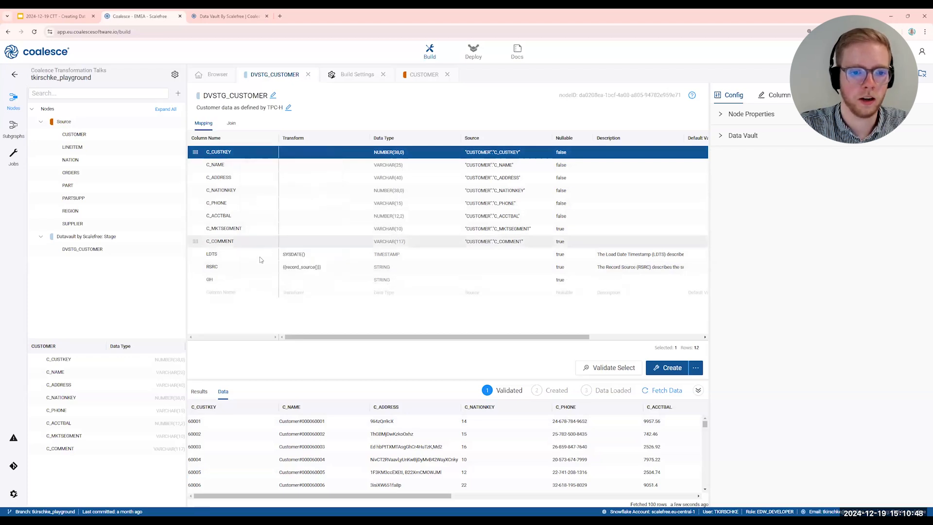
pyautogui.doubleClick(226, 280)
pyautogui.click(221, 265)
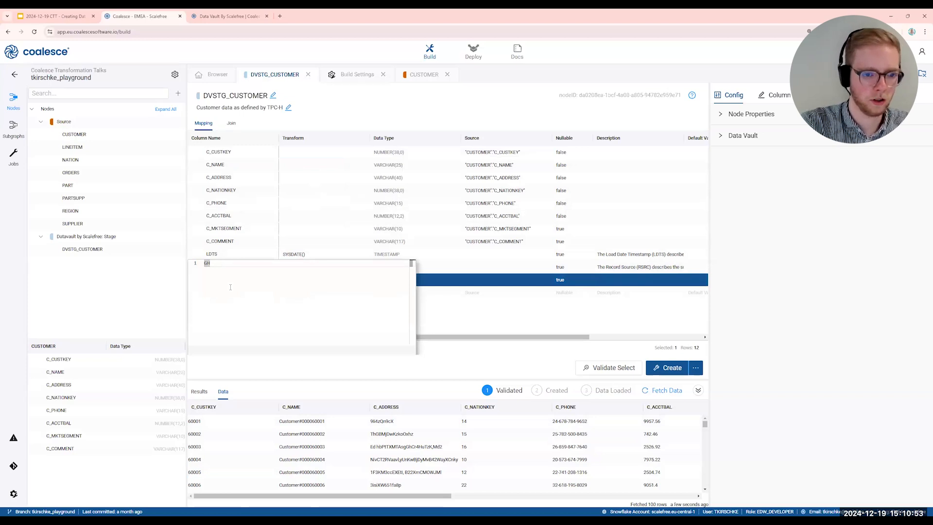
pyautogui.press('BackSpace')
pyautogui.write('HK_')
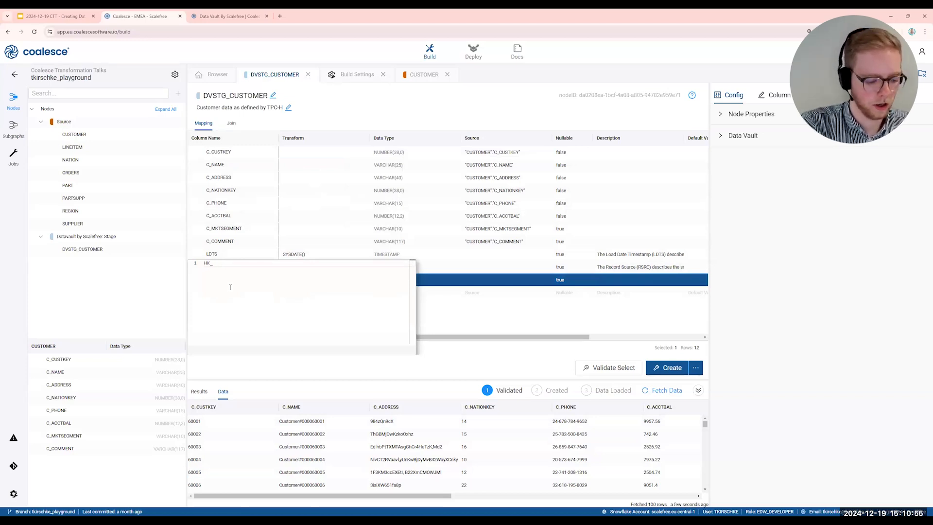
pyautogui.write('CUSTOMER')
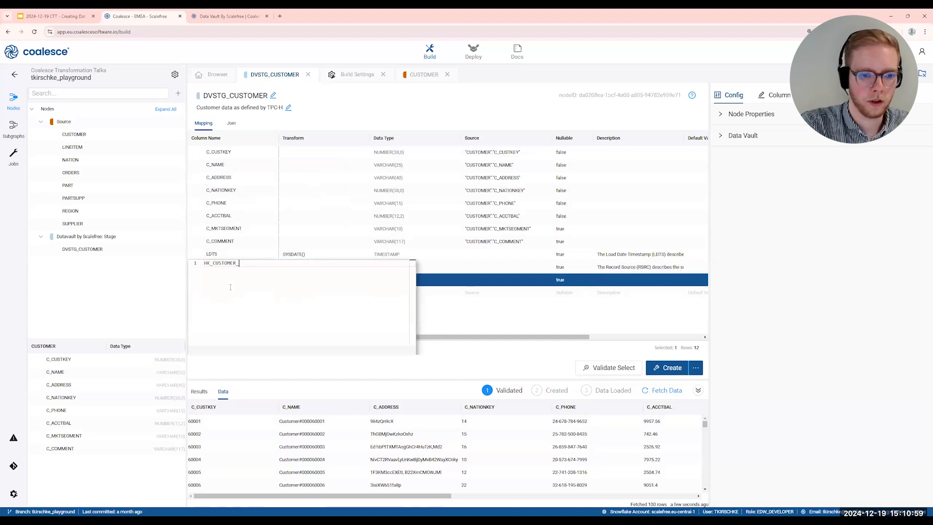
pyautogui.write('_H')
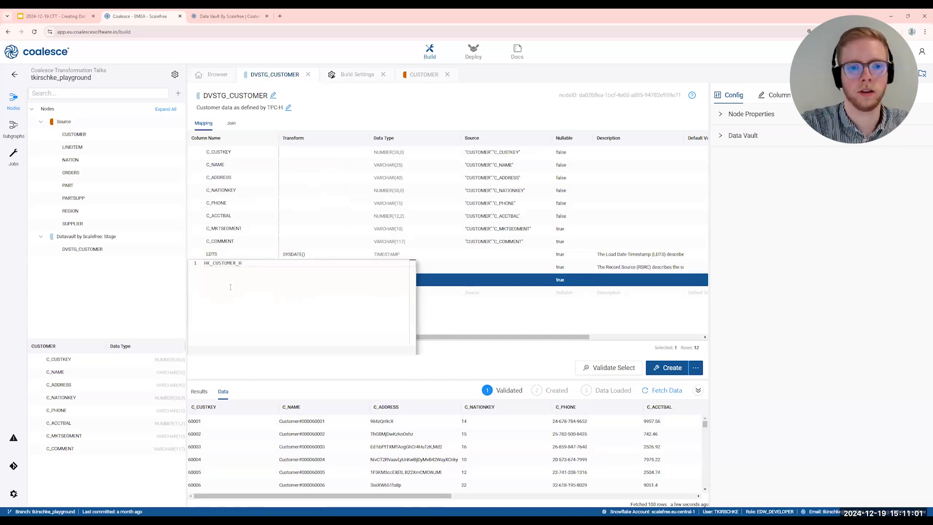
pyautogui.press('Return')
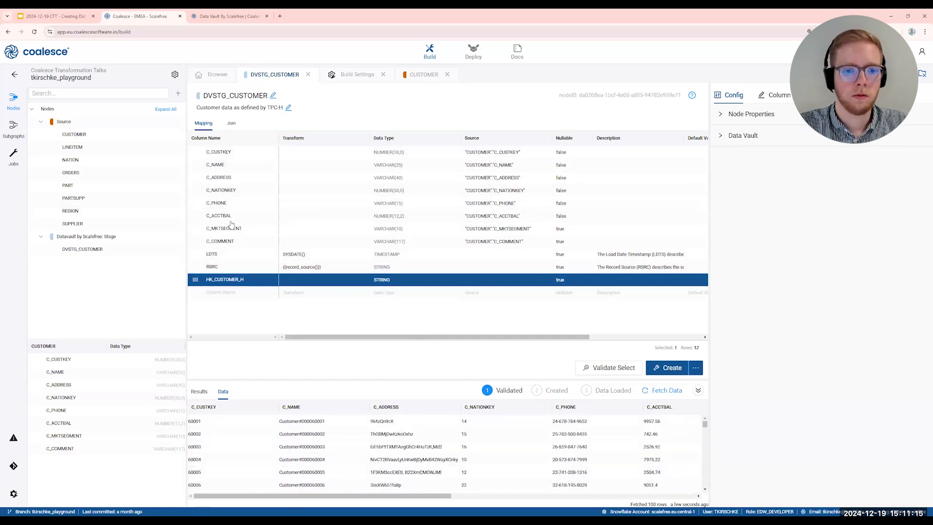
# - Generate a hash column from C_CUSTKEY and C_NATIONKEY together in the customer stage and name it HK_CUSTOMER_NATION_L
pyautogui.click(212, 75)
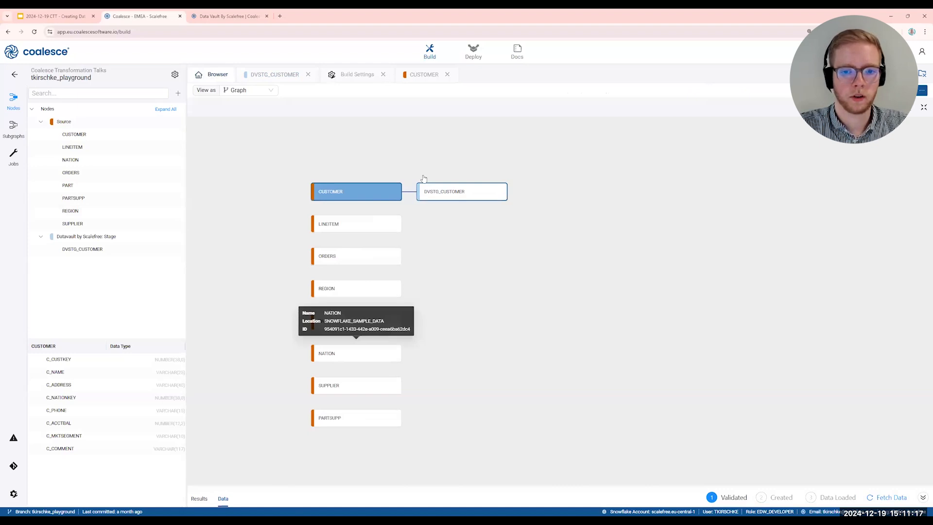
pyautogui.click(266, 77)
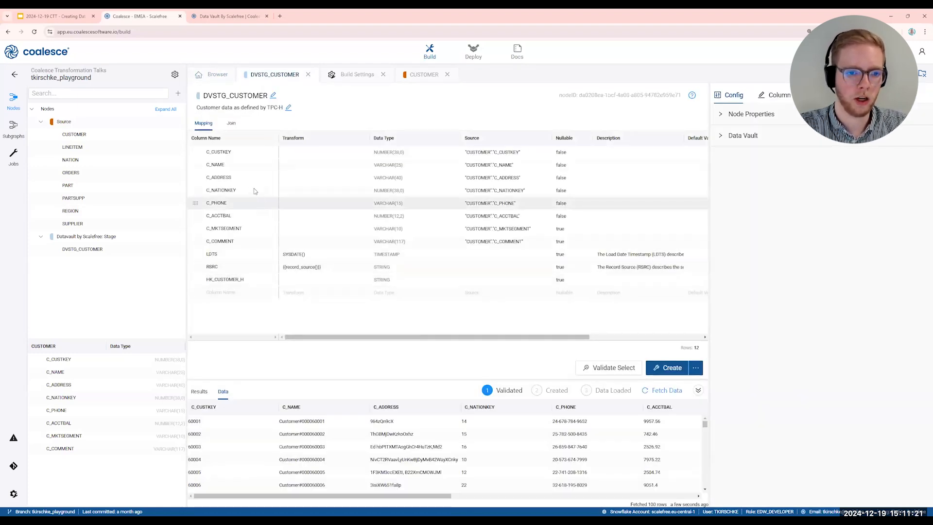
pyautogui.click(238, 153)
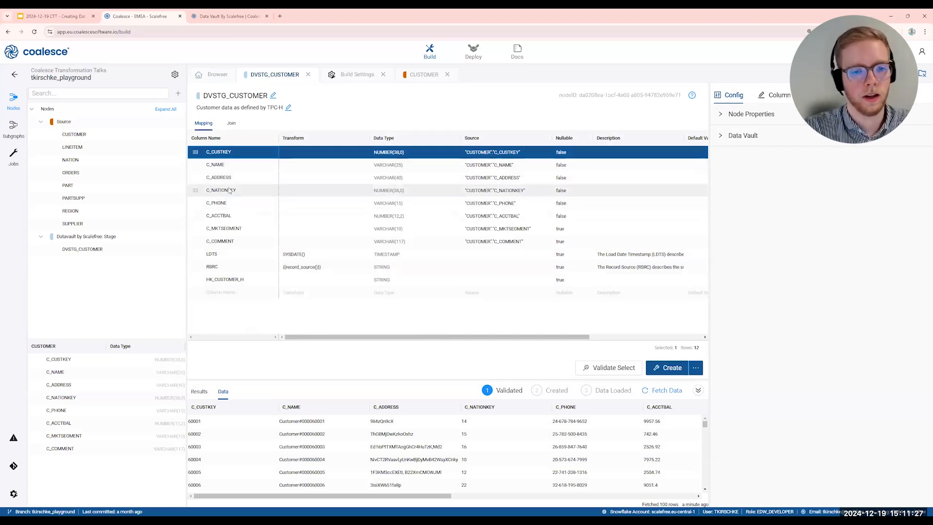
pyautogui.keyDown('ctrl'); pyautogui.click(261, 194); pyautogui.keyUp('ctrl')
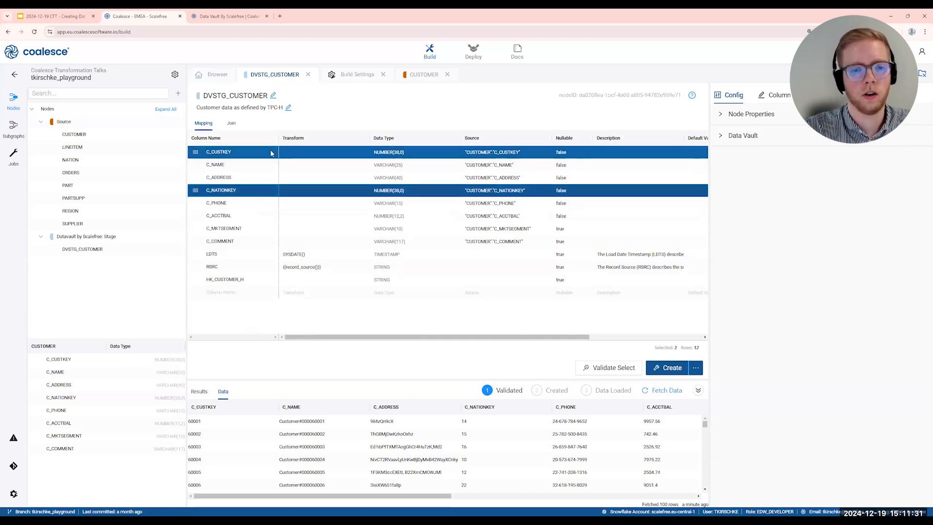
pyautogui.rightClick(233, 193)
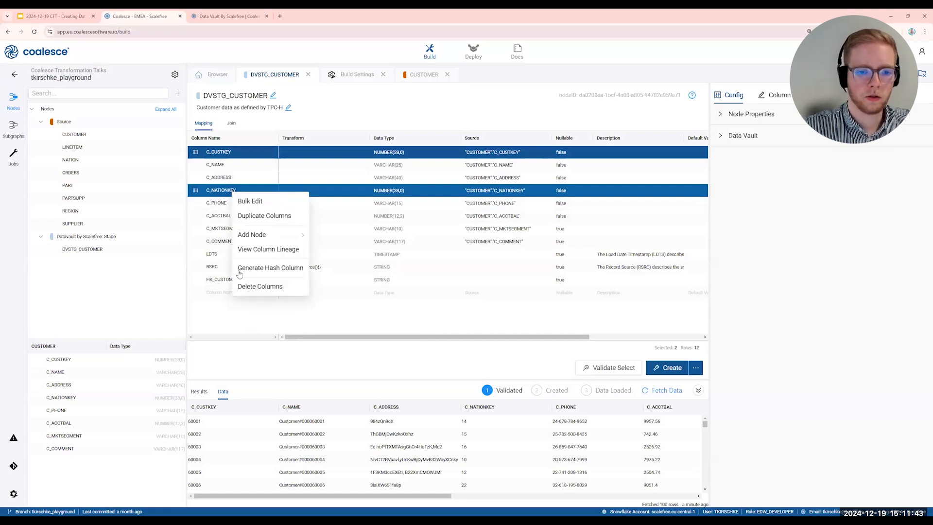
pyautogui.click(257, 267)
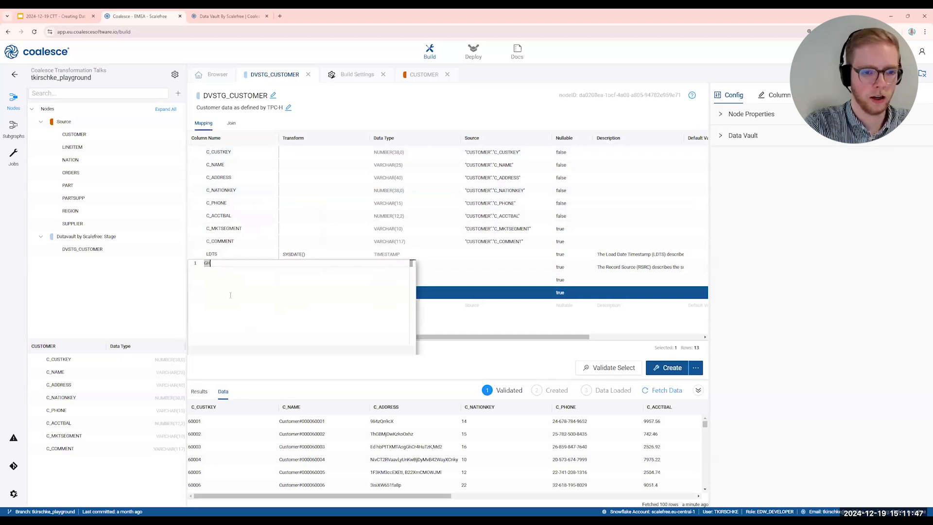
pyautogui.press('BackSpace')
pyautogui.press('BackSpace')
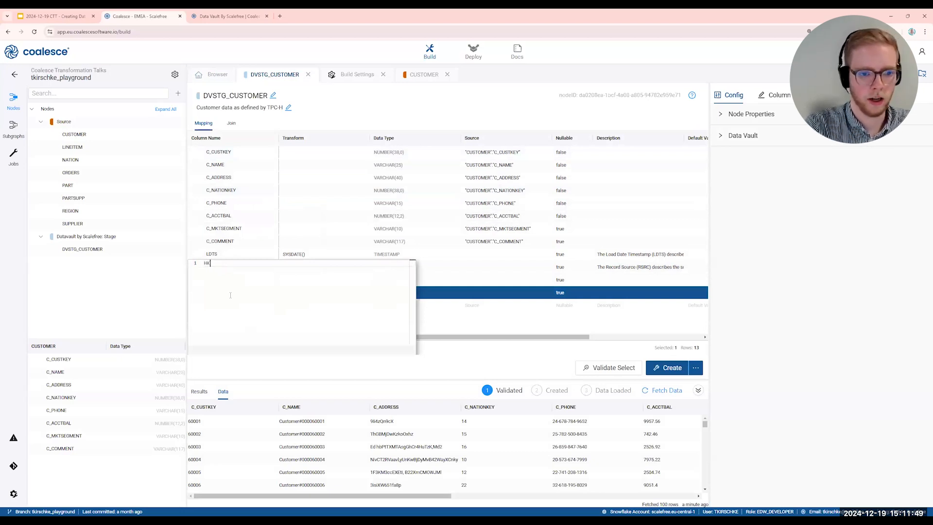
pyautogui.write('HK_CUST')
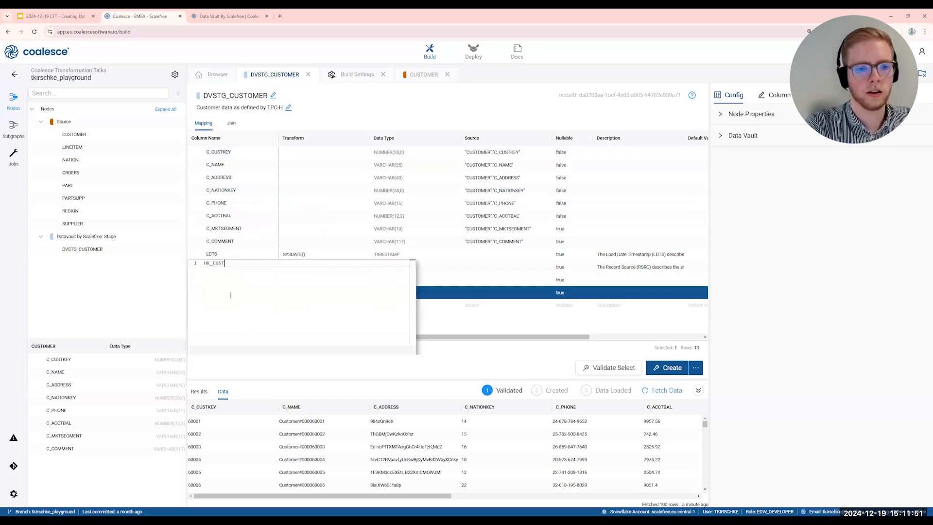
pyautogui.write('OMER_NATION_')
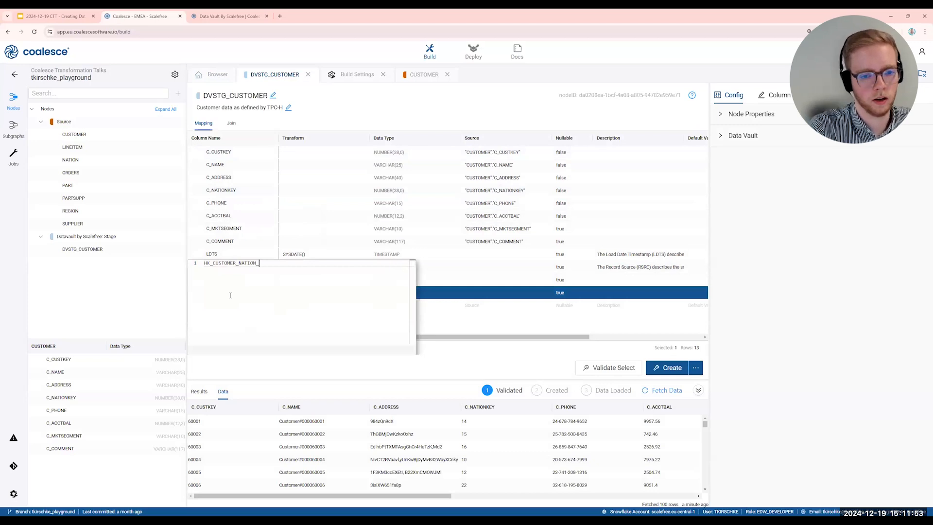
pyautogui.write('L')
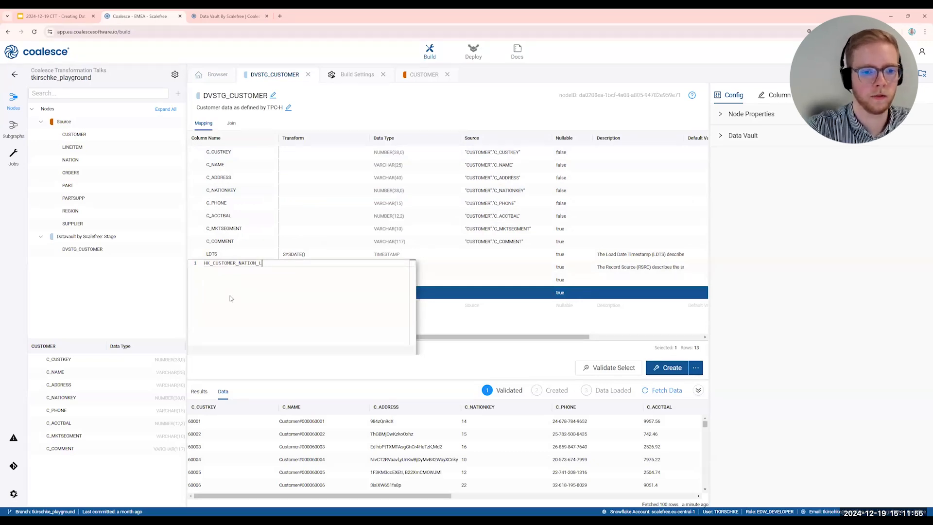
pyautogui.press('Return')
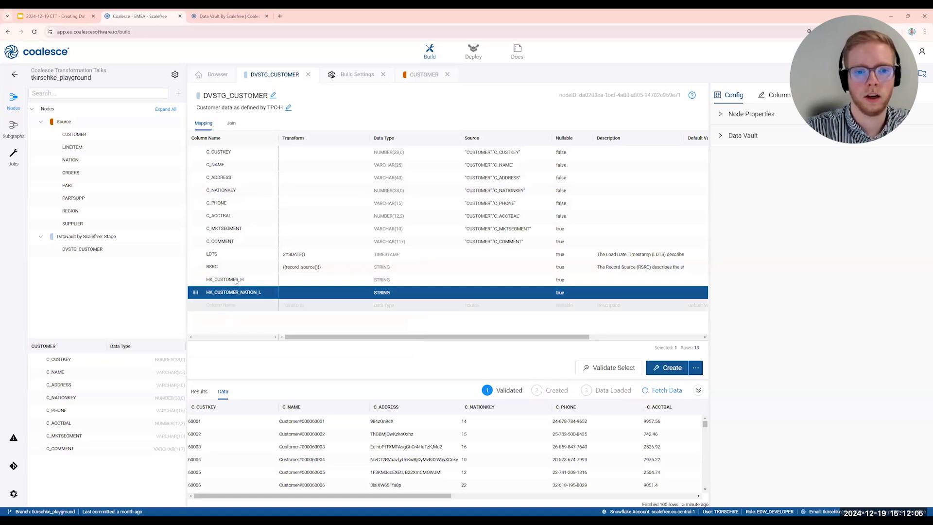
# - Generate a hash column from C_NATIONKEY in the customer stage and name it HK_NATION_H
pyautogui.click(232, 192)
pyautogui.rightClick(232, 193)
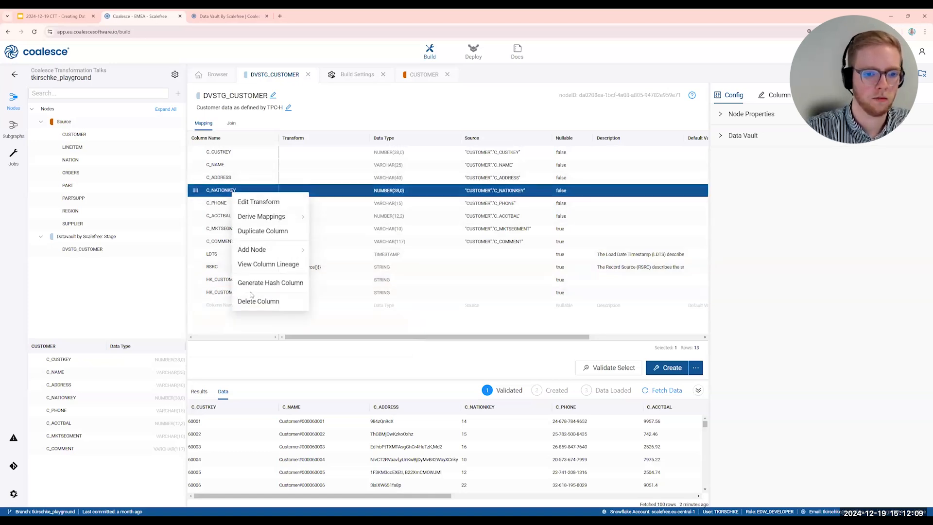
pyautogui.click(262, 277)
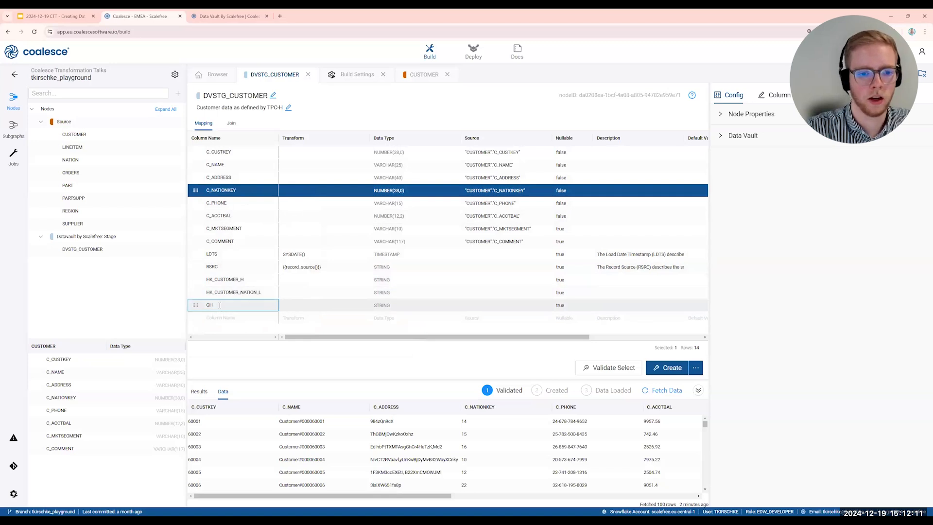
pyautogui.doubleClick(214, 306)
pyautogui.doubleClick(202, 269)
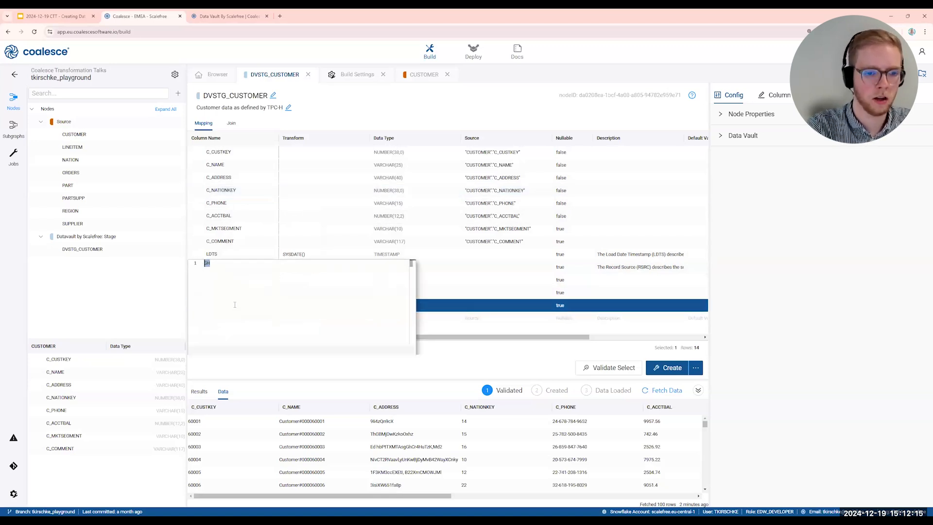
pyautogui.write('HK_NATION_H')
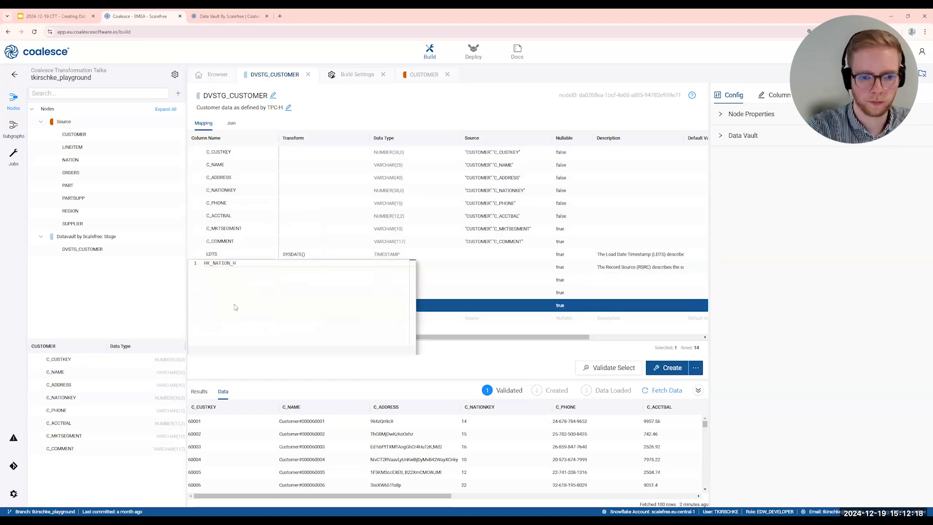
pyautogui.press('Return')
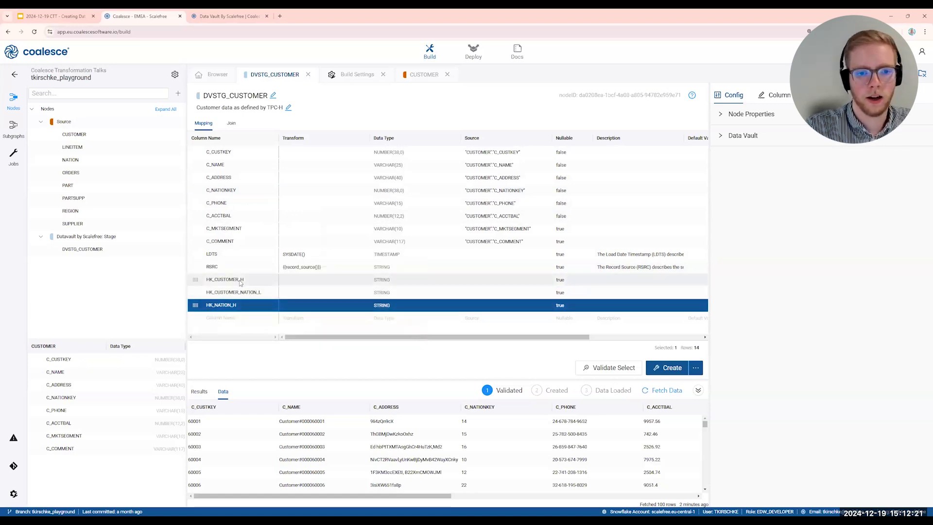
pyautogui.click(240, 281)
pyautogui.click(237, 293)
pyautogui.click(236, 305)
pyautogui.click(240, 281)
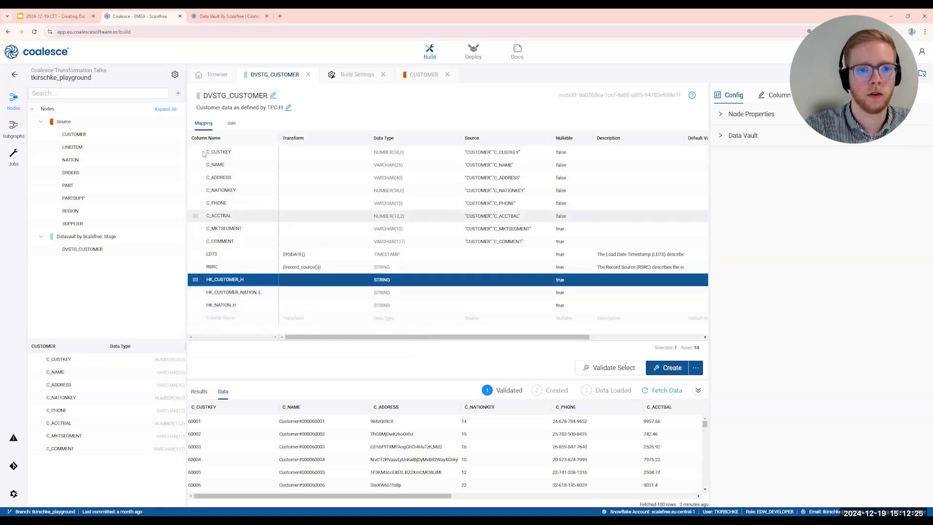
# - Generate a hash column from C_NAME, C_ADDRESS, C_PHONE, C_ACCTBAL, C_MKTSEGMENT and C_COMMENT in the customer stage and name it HD_CUSTOMER_S
pyautogui.click(236, 165)
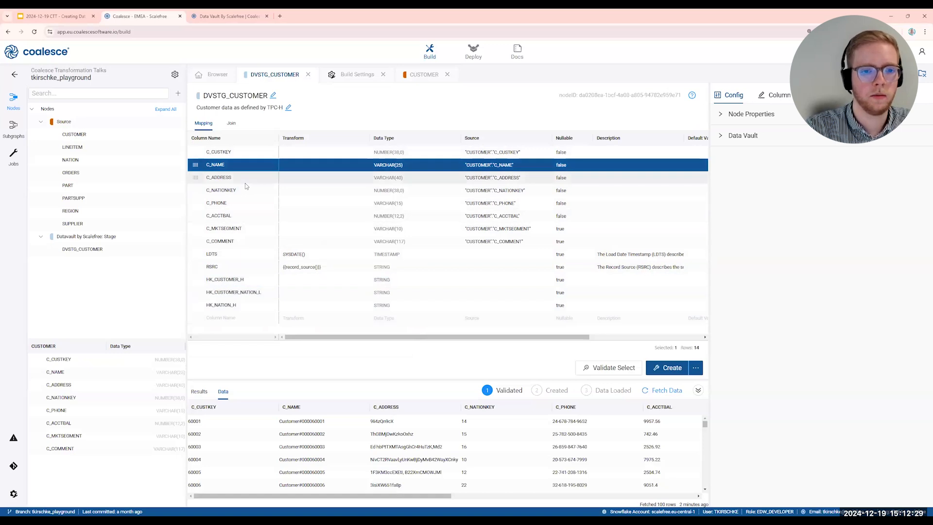
pyautogui.keyDown('shift'); pyautogui.click(236, 178); pyautogui.keyUp('shift')
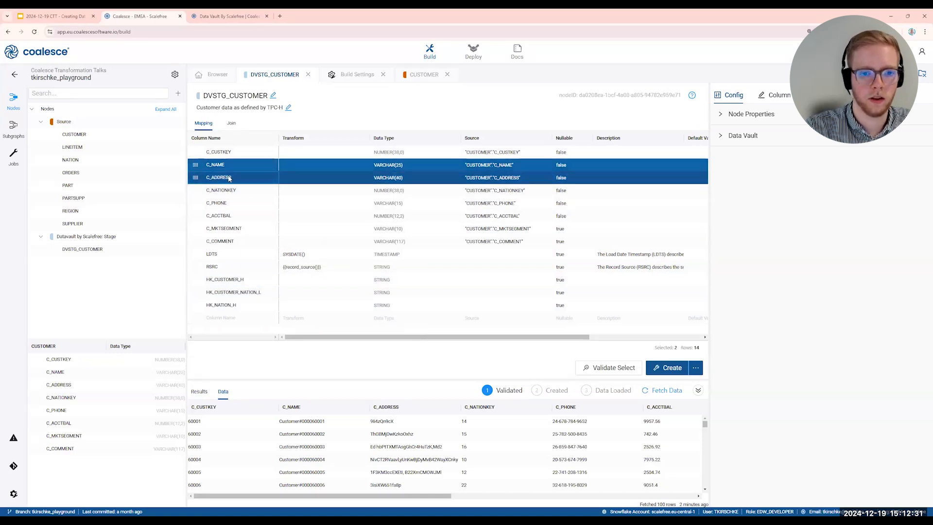
pyautogui.keyDown('ctrl'); pyautogui.click(228, 203); pyautogui.keyUp('ctrl')
pyautogui.keyDown('shift'); pyautogui.click(232, 228); pyautogui.keyUp('shift')
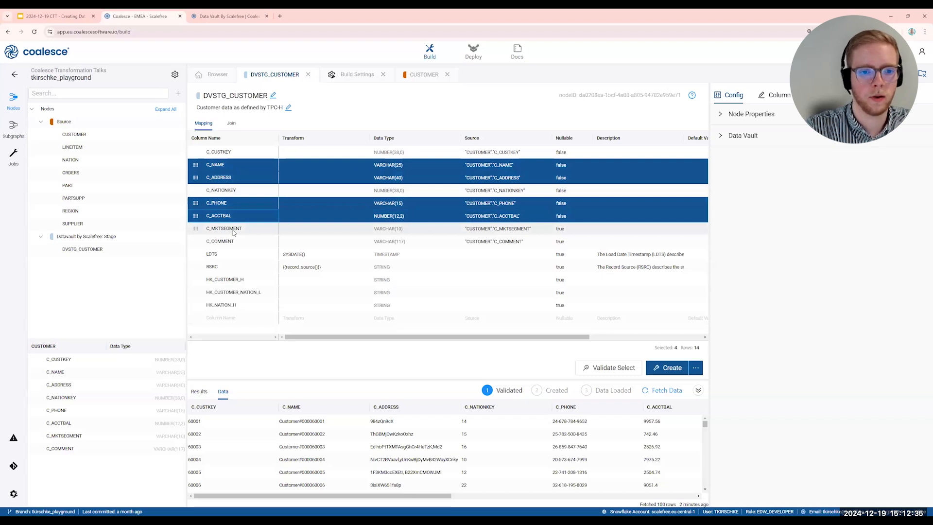
pyautogui.keyDown('shift'); pyautogui.click(234, 241); pyautogui.keyUp('shift')
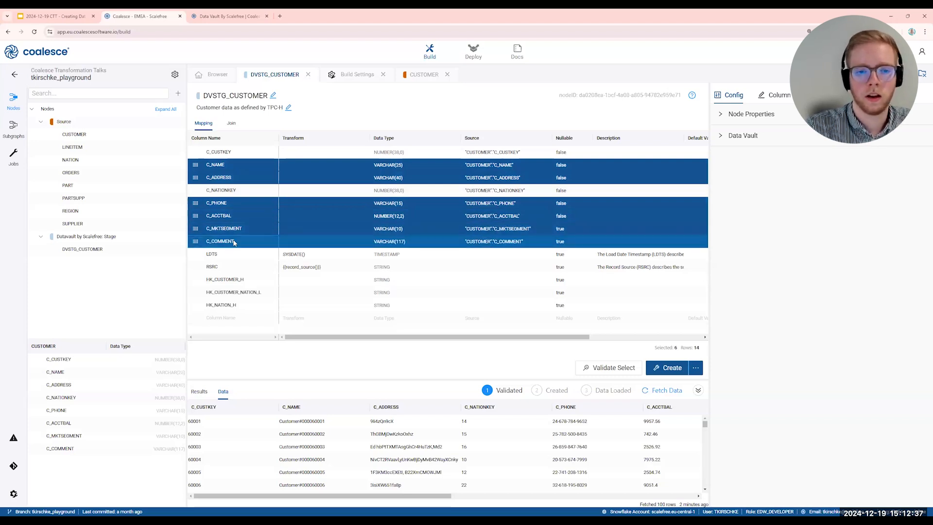
pyautogui.rightClick(233, 242)
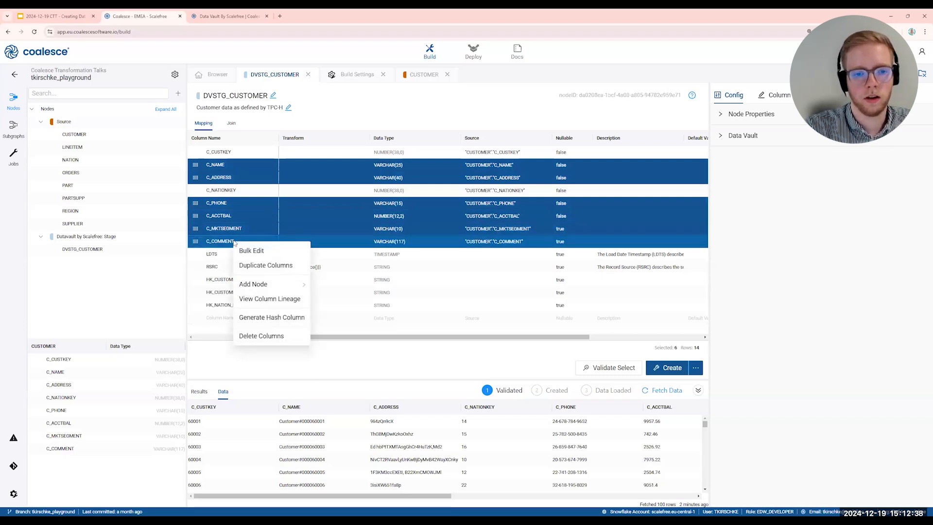
pyautogui.click(272, 317)
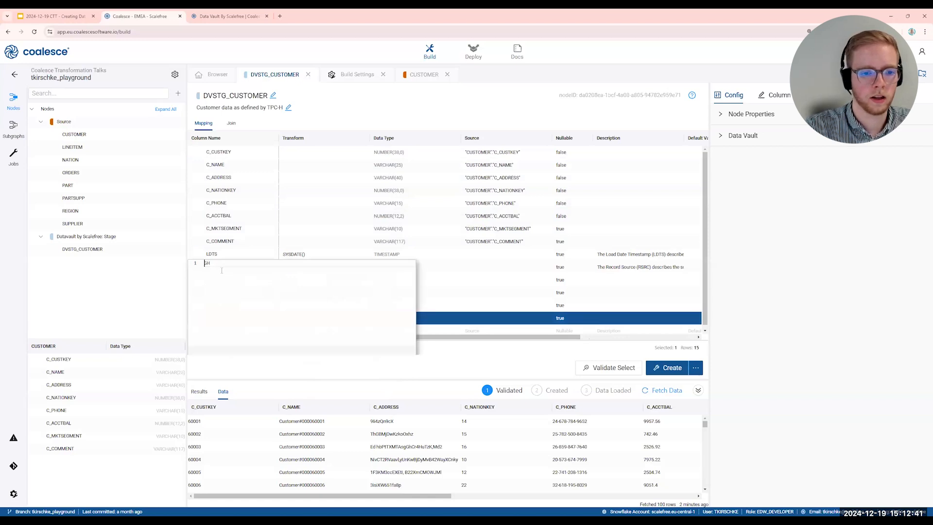
pyautogui.hotkey('ctrl', 'a')
pyautogui.write('H')
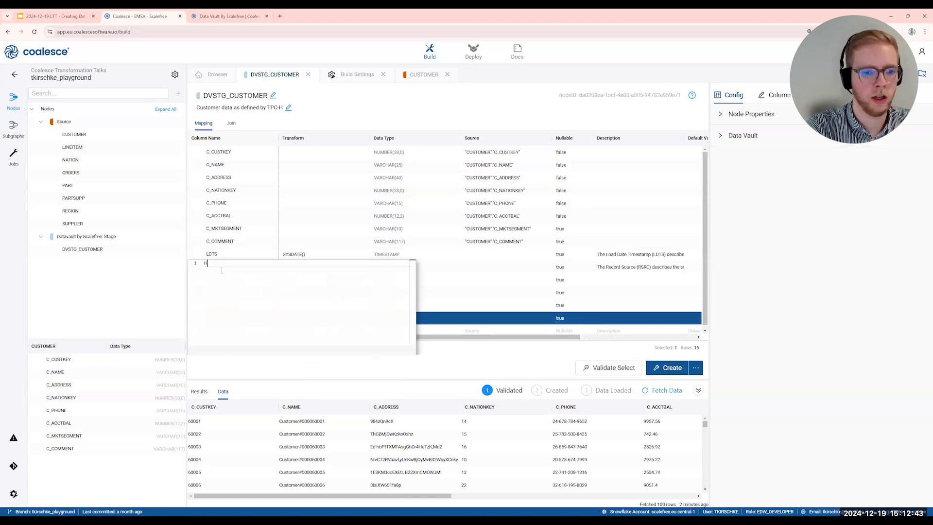
pyautogui.write('D_')
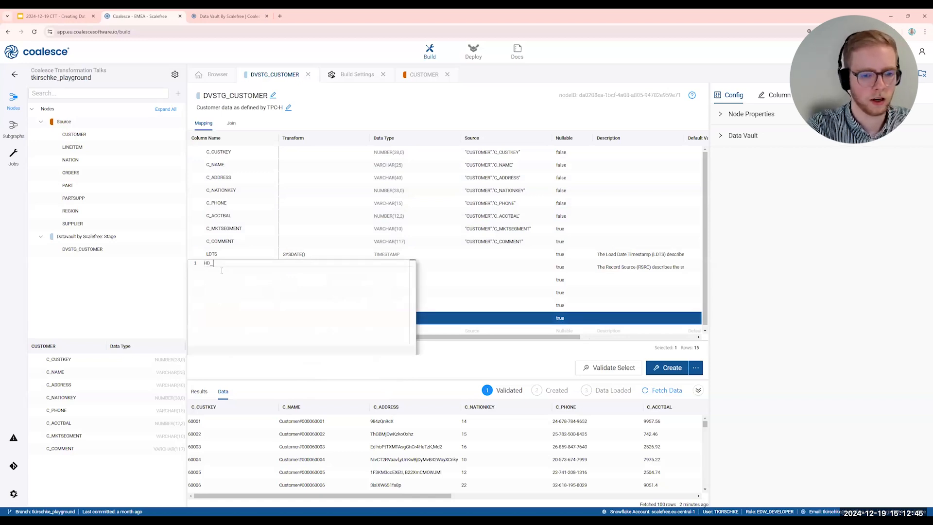
pyautogui.write('CUSTOMER')
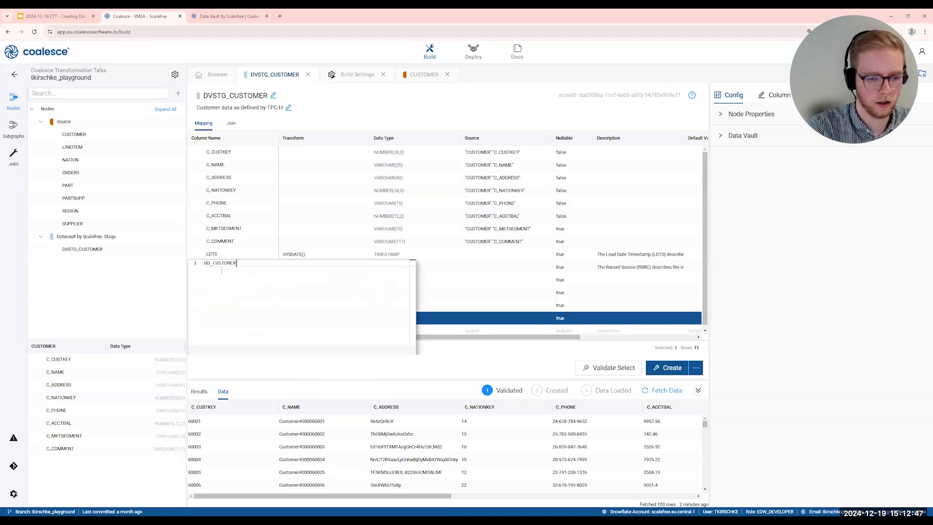
pyautogui.write('_S')
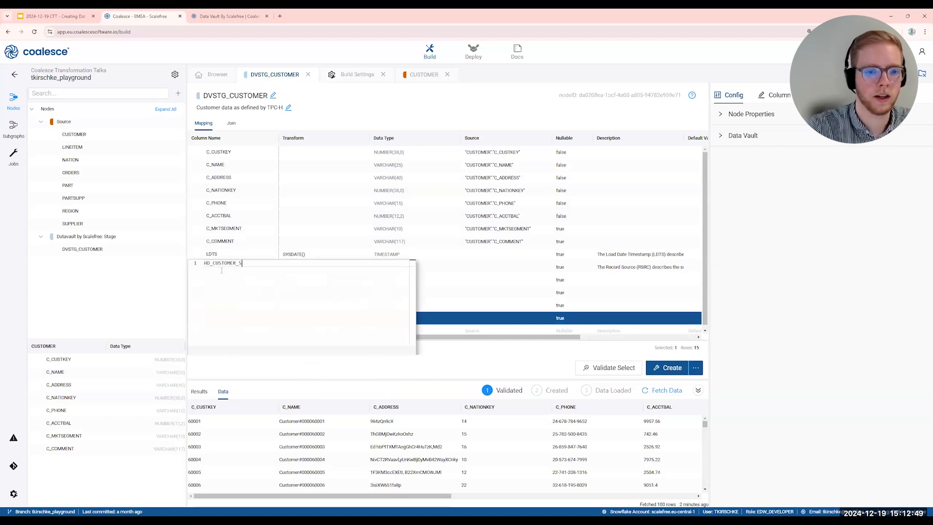
pyautogui.press('Return')
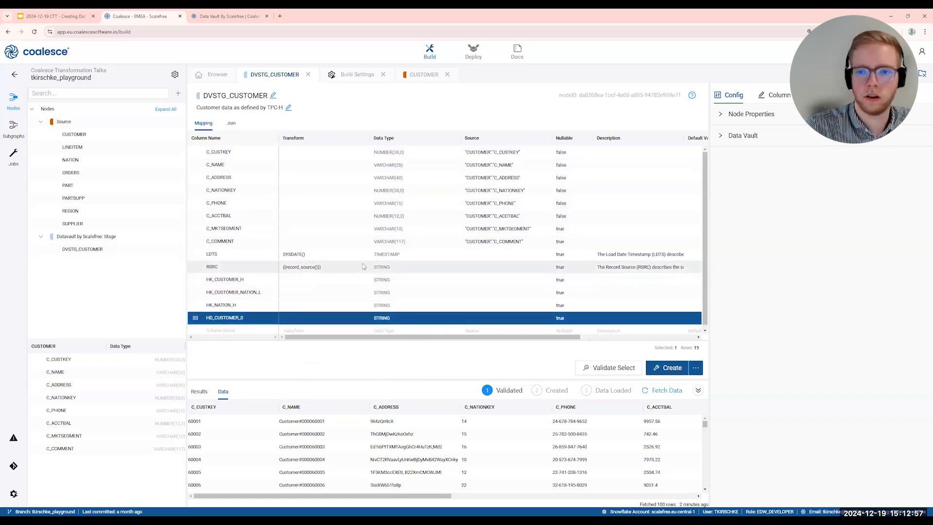
# - Review the customer stage's node properties and its Data Vault options for ghost records and multi-active data
pyautogui.scroll(-1, 394, 263)
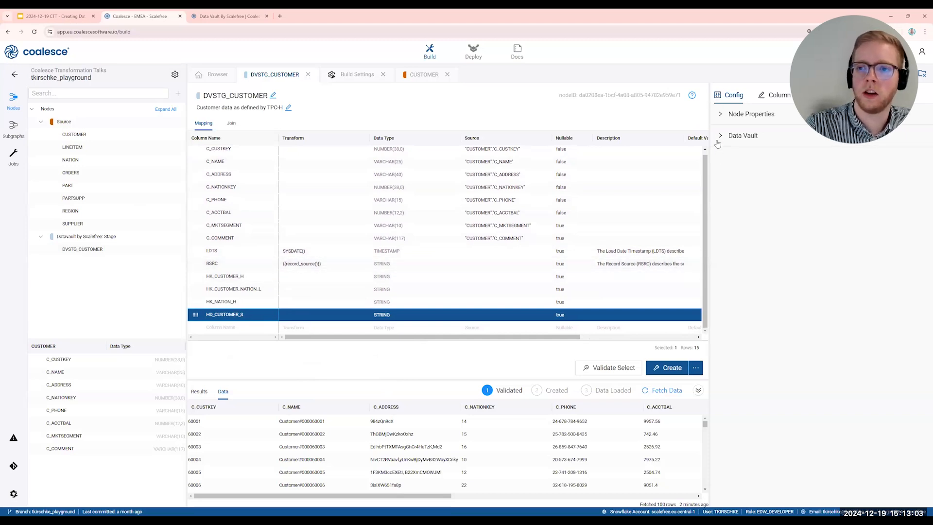
pyautogui.click(721, 114)
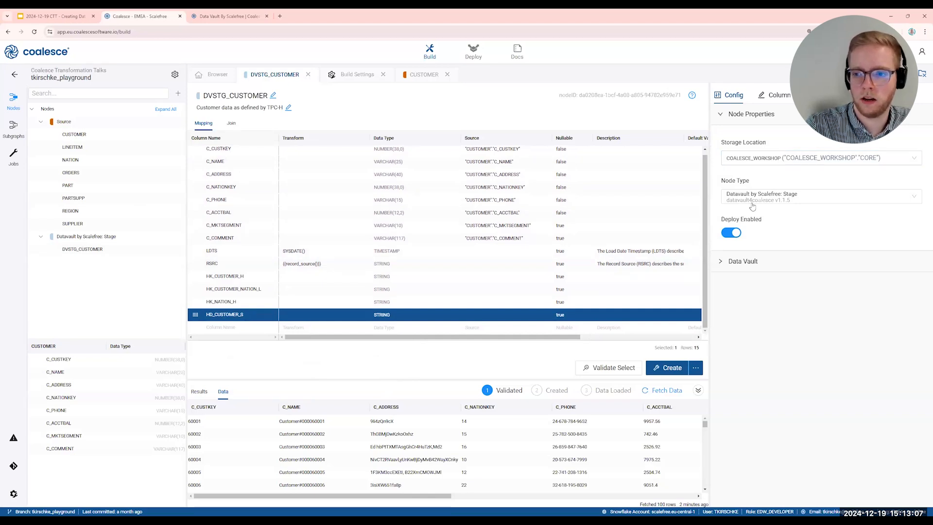
pyautogui.click(748, 121)
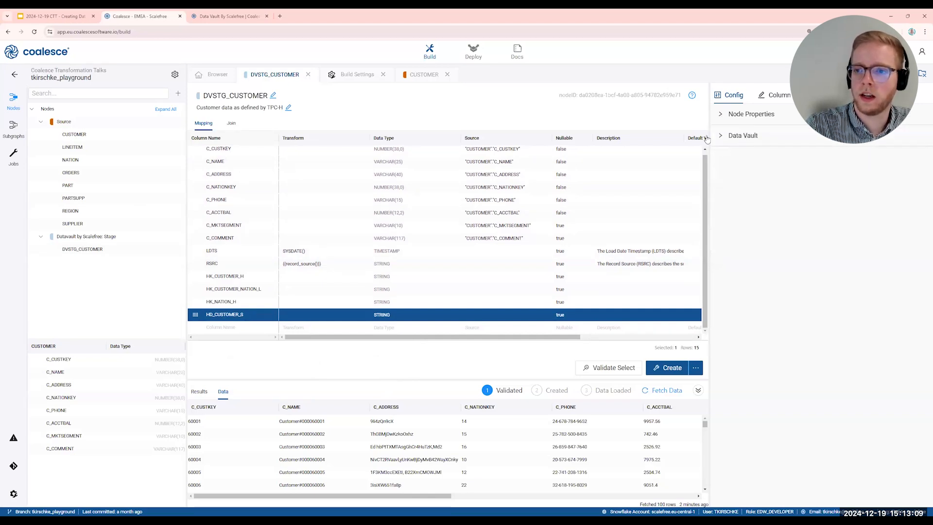
pyautogui.click(723, 142)
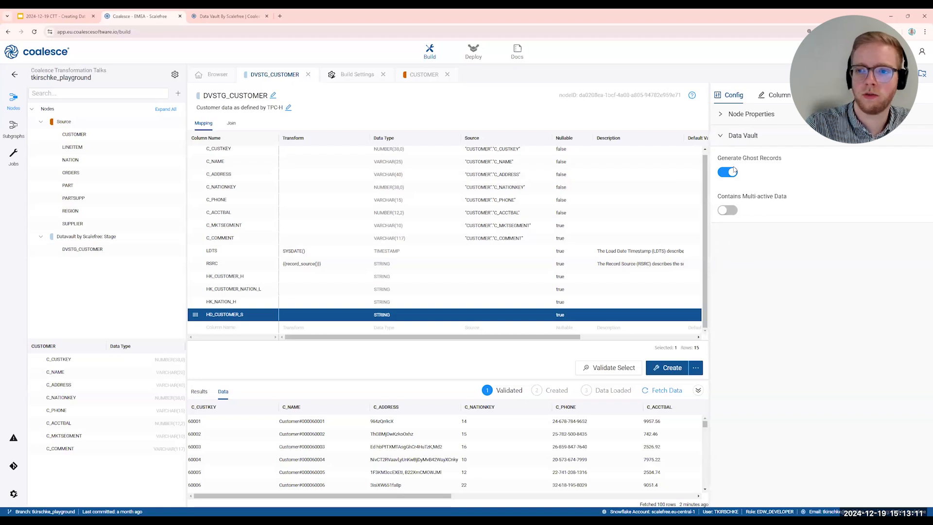
pyautogui.tripleClick(795, 159)
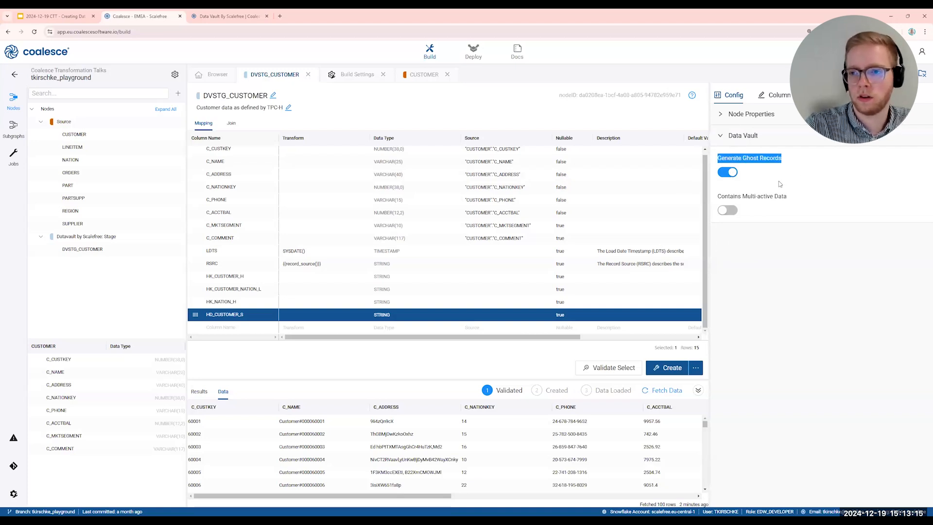
pyautogui.moveTo(790, 201); pyautogui.dragTo(718, 198)
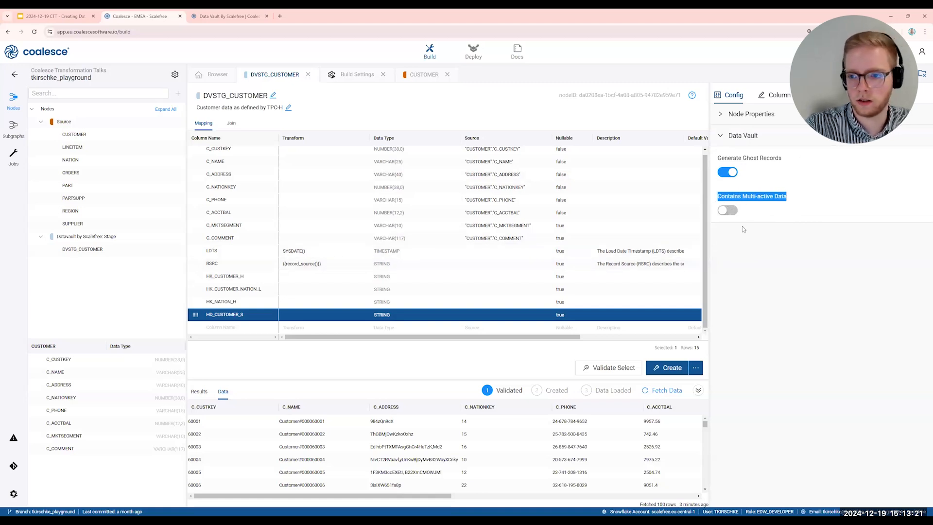
pyautogui.click(744, 228)
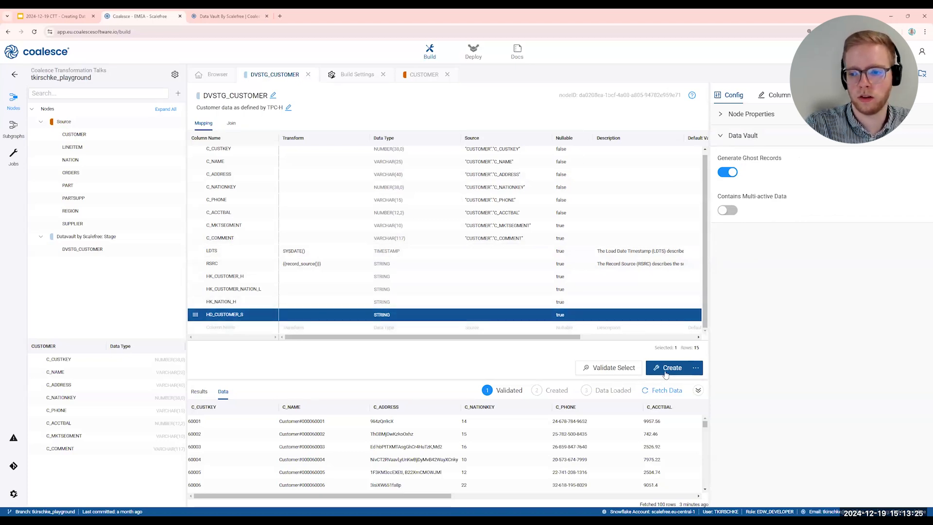
# - Create the customer stage view in the database and open its generated SQL in the enlarged view
pyautogui.click(666, 369)
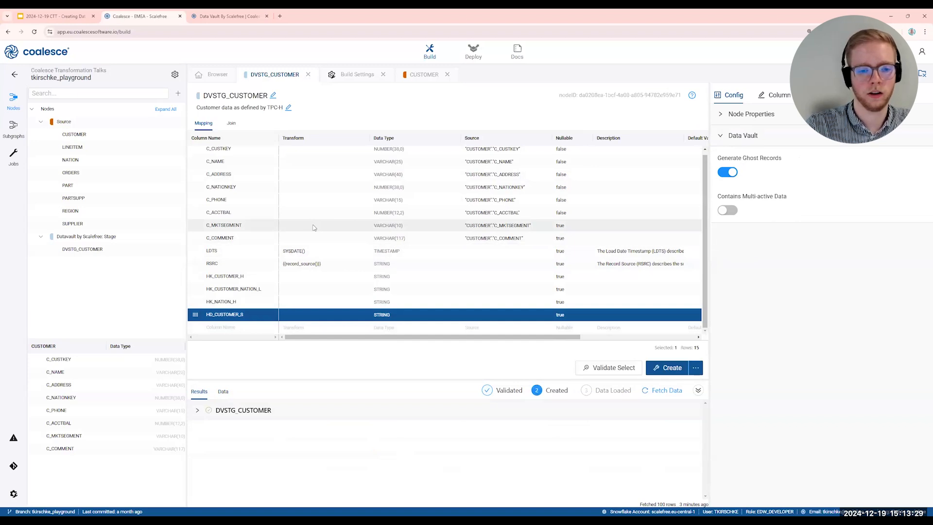
pyautogui.click(227, 411)
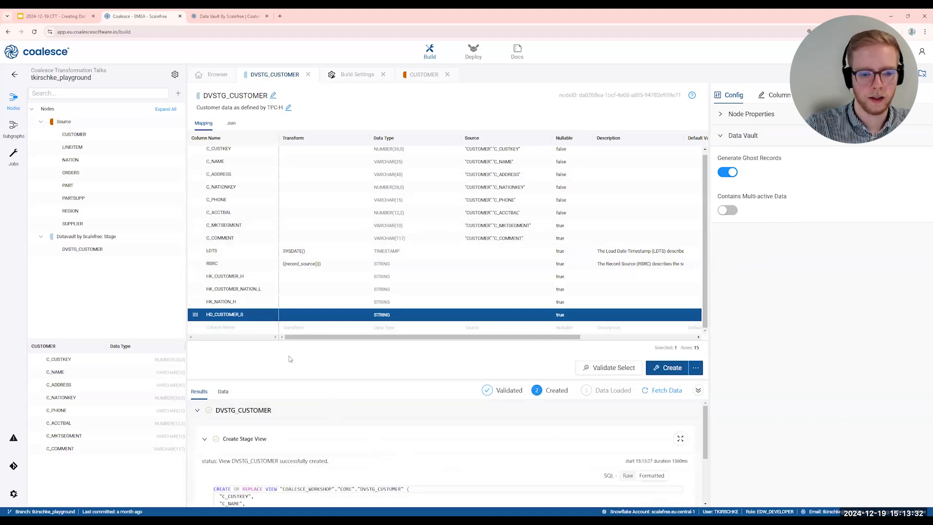
pyautogui.moveTo(267, 439); pyautogui.dragTo(242, 441)
pyautogui.click(264, 439)
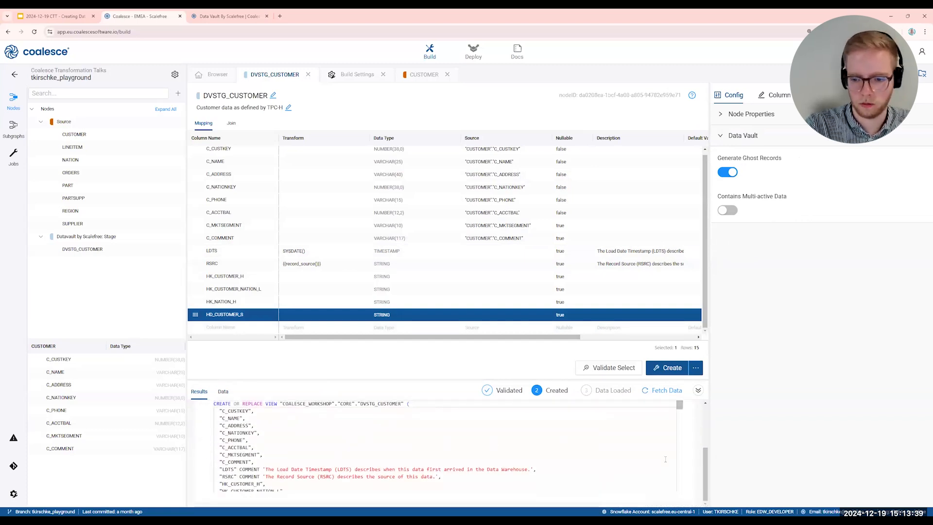
pyautogui.moveTo(705, 458); pyautogui.dragTo(705, 448)
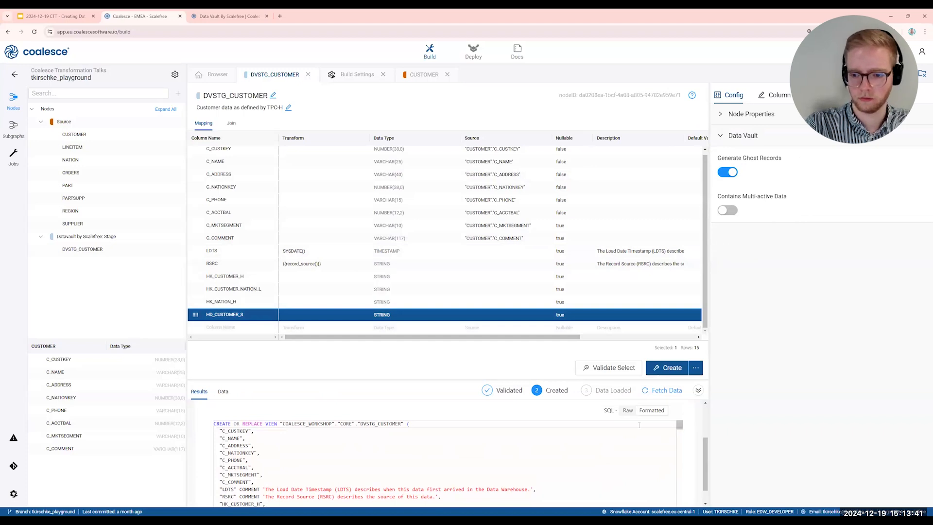
pyautogui.scroll(2, 692, 437)
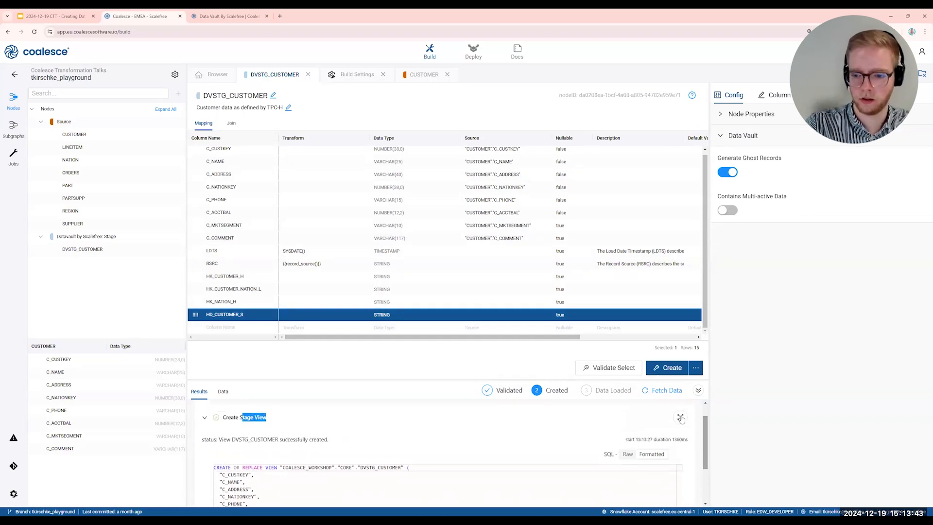
pyautogui.click(680, 417)
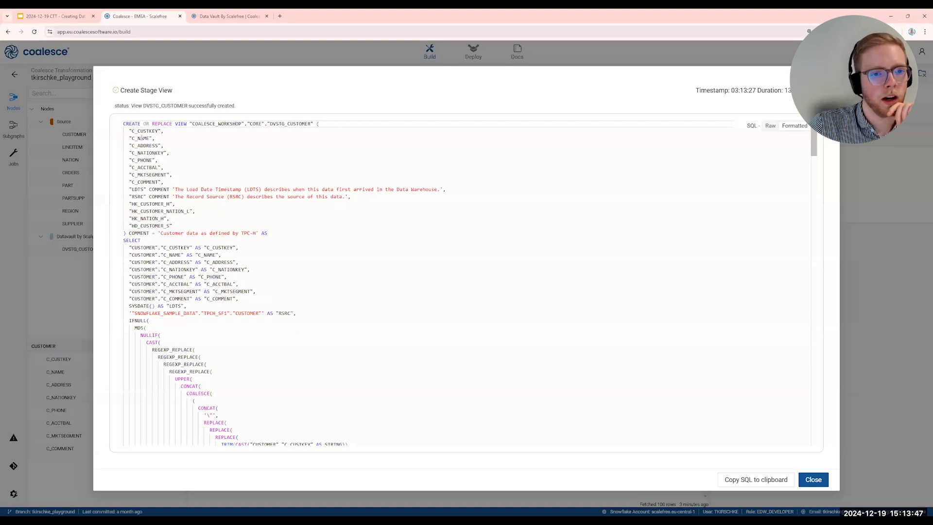
# - Examine the view's column list and the MD5 expression that builds HK_CUSTOMER_H in the generated SQL
pyautogui.moveTo(124, 124); pyautogui.dragTo(230, 124)
pyautogui.click(221, 218)
pyautogui.scroll(-3, 222, 195)
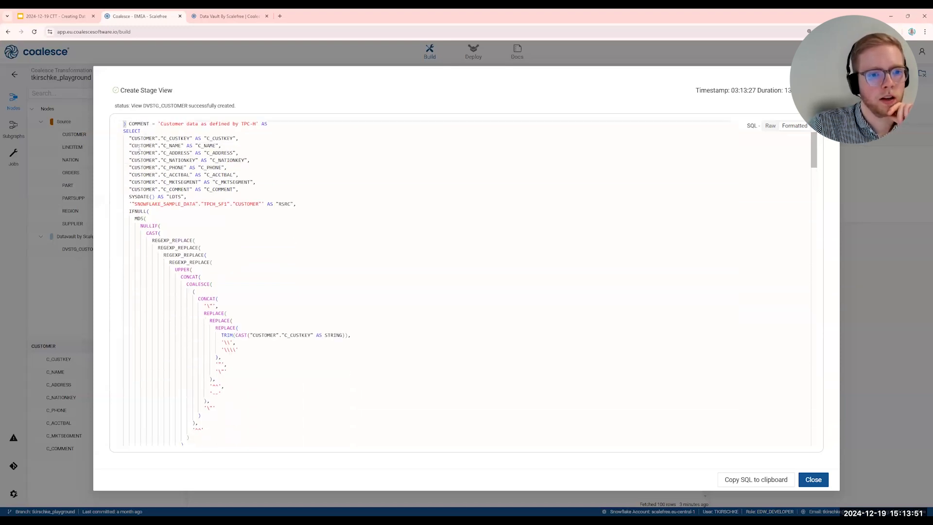
pyautogui.scroll(-1, 145, 204)
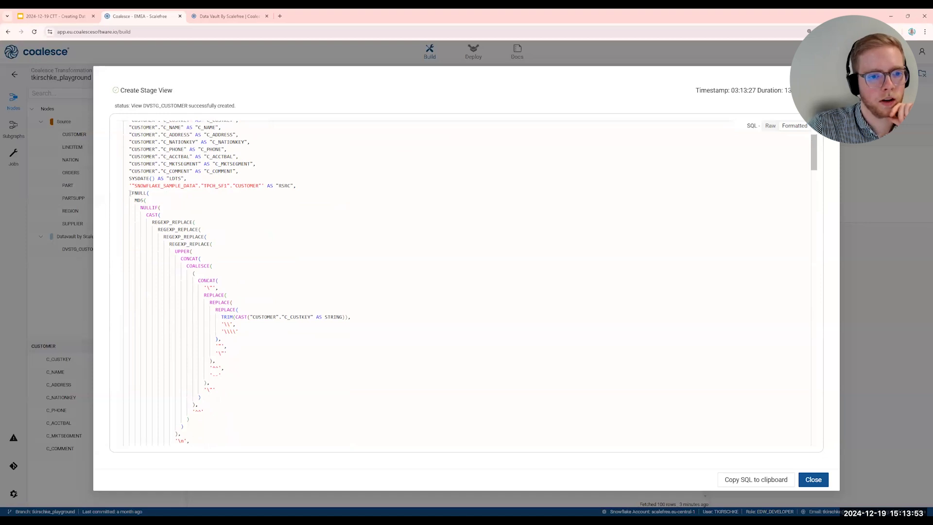
pyautogui.moveTo(130, 193); pyautogui.dragTo(159, 317)
pyautogui.scroll(-5, 238, 223)
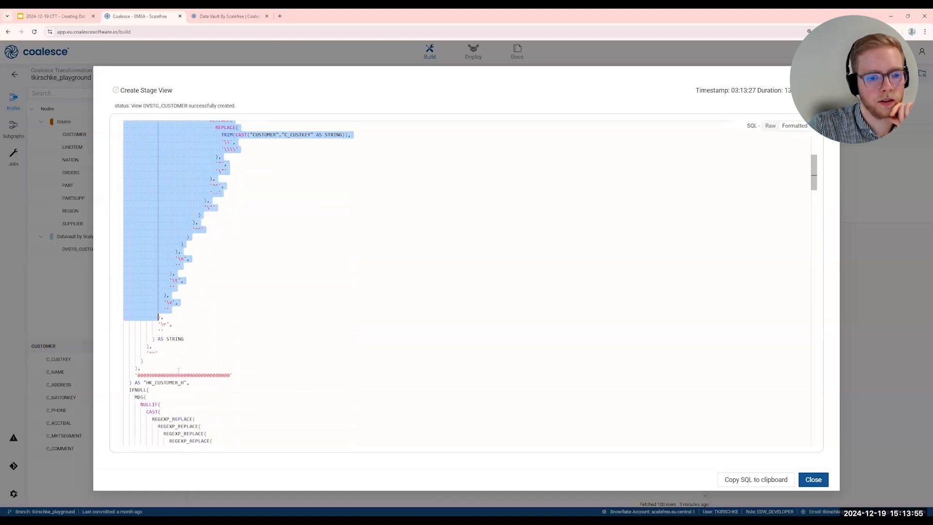
pyautogui.moveTo(179, 371); pyautogui.dragTo(202, 385)
pyautogui.scroll(7, 255, 260)
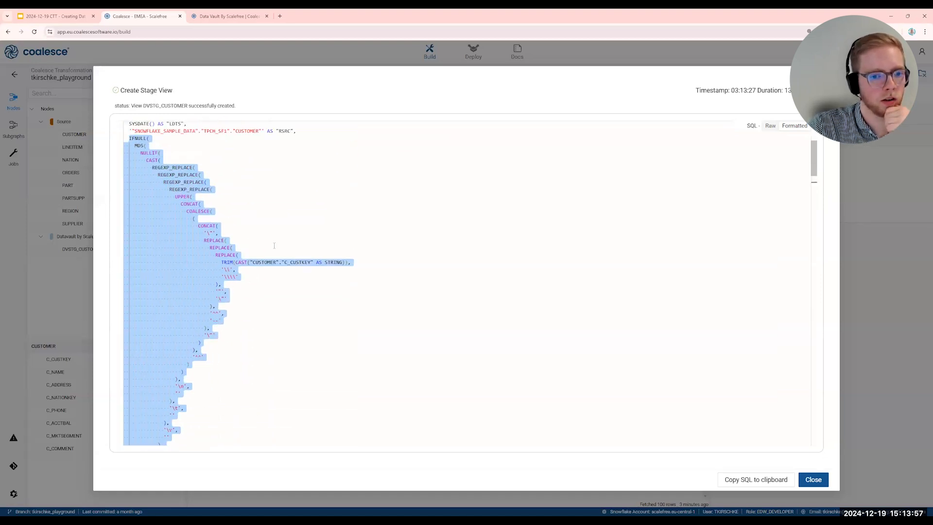
pyautogui.scroll(-5, 290, 286)
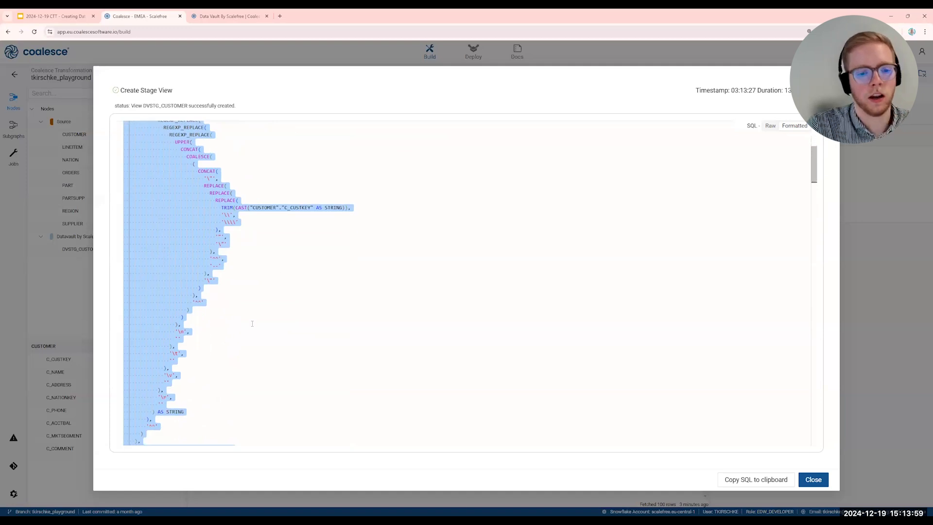
# - Examine the hash expressions for HK_CUSTOMER_NATION_L and HK_NATION_H and the key columns they use
pyautogui.scroll(-15, 295, 208)
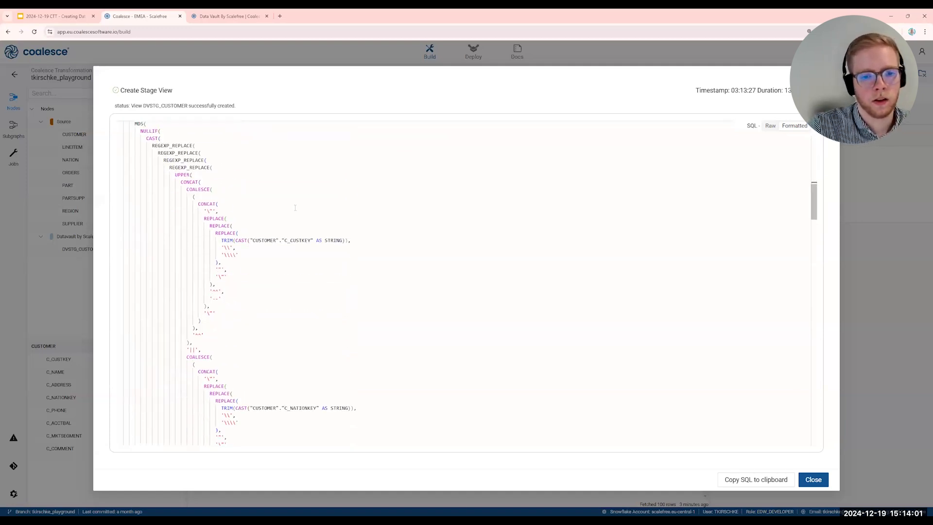
pyautogui.scroll(-13, 303, 248)
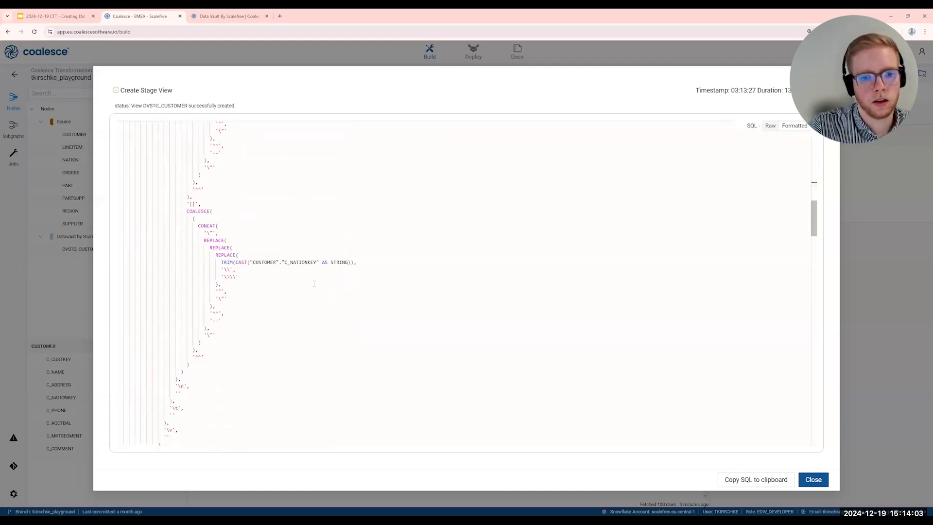
pyautogui.scroll(-7, 196, 379)
pyautogui.scroll(10, 354, 219)
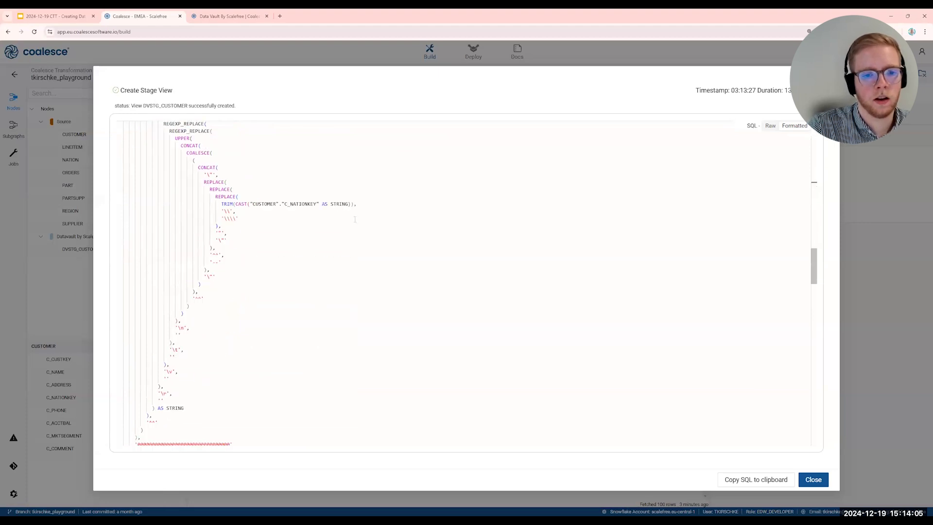
pyautogui.doubleClick(307, 205)
pyautogui.scroll(-3, 194, 388)
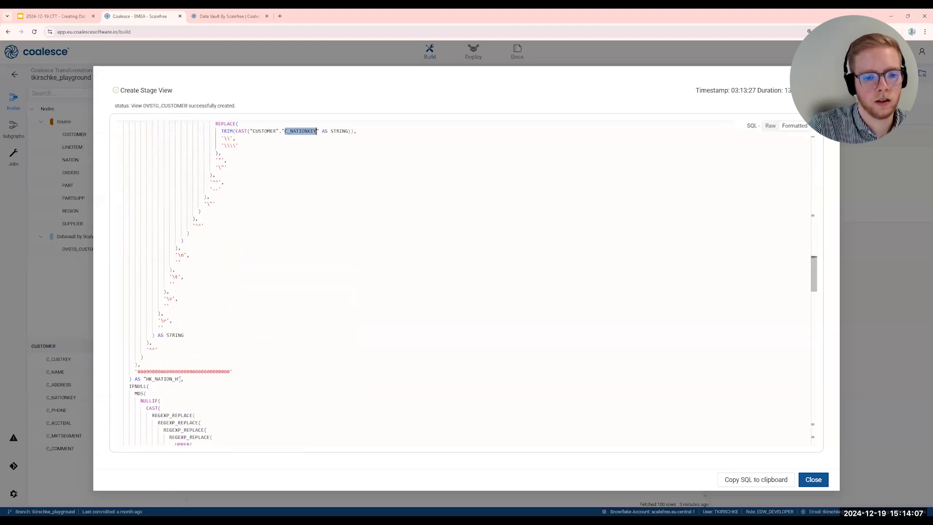
pyautogui.click(168, 380)
pyautogui.doubleClick(168, 380)
# - Examine the hashdiff expression for HD_CUSTOMER_S in the generated SQL and the descriptive customer columns it concatenates
pyautogui.scroll(-13, 219, 379)
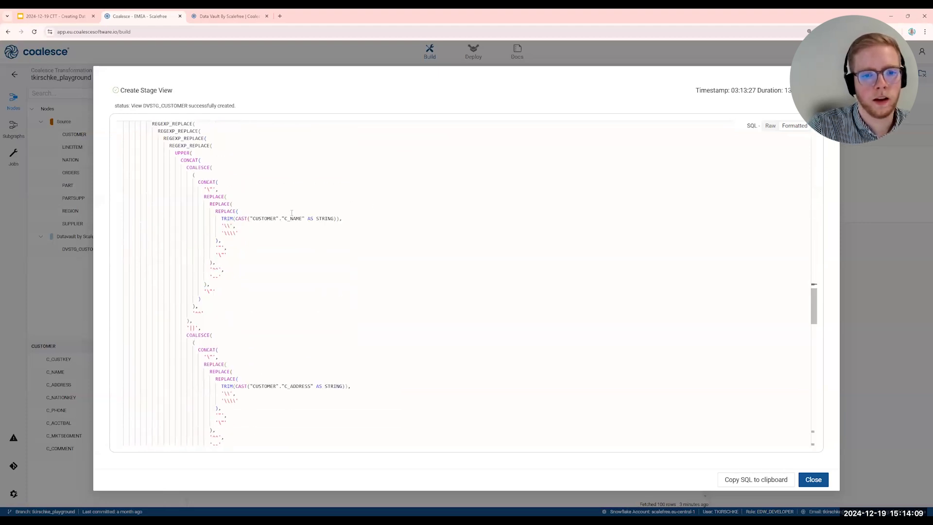
pyautogui.click(291, 214)
pyautogui.doubleClick(291, 218)
pyautogui.scroll(-8, 313, 216)
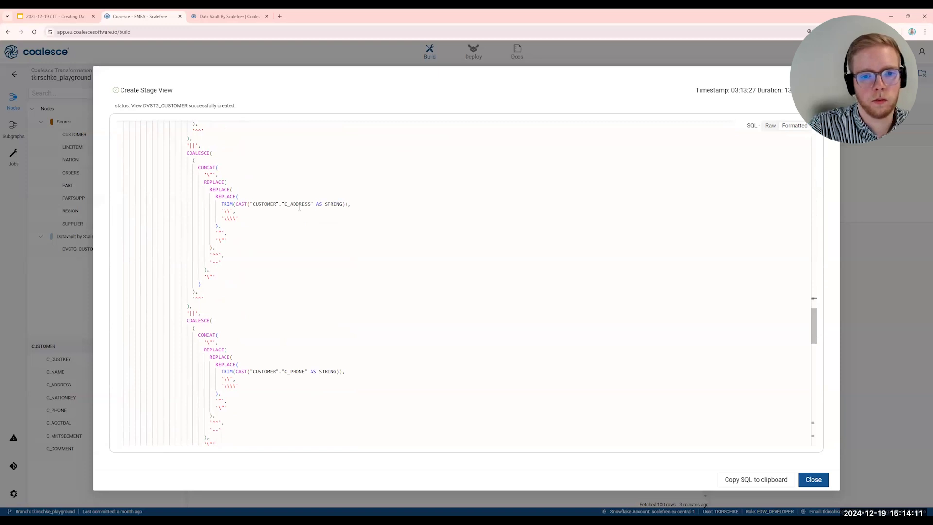
pyautogui.doubleClick(299, 205)
pyautogui.scroll(-9, 299, 272)
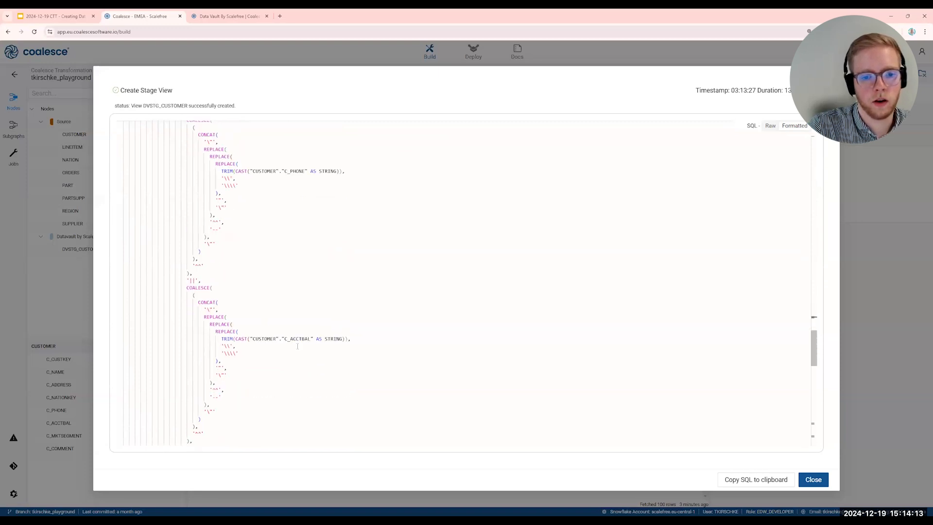
pyautogui.scroll(-20, 297, 346)
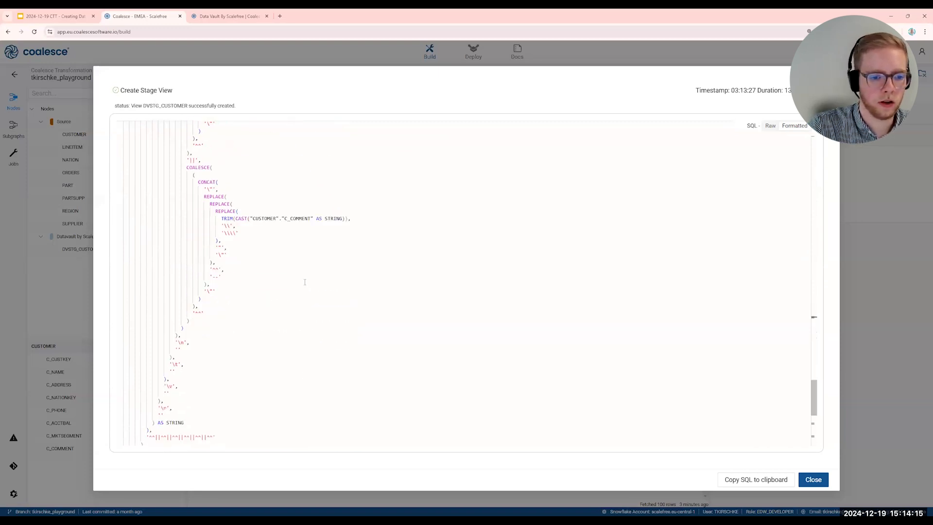
pyautogui.scroll(-6, 305, 282)
pyautogui.doubleClick(153, 321)
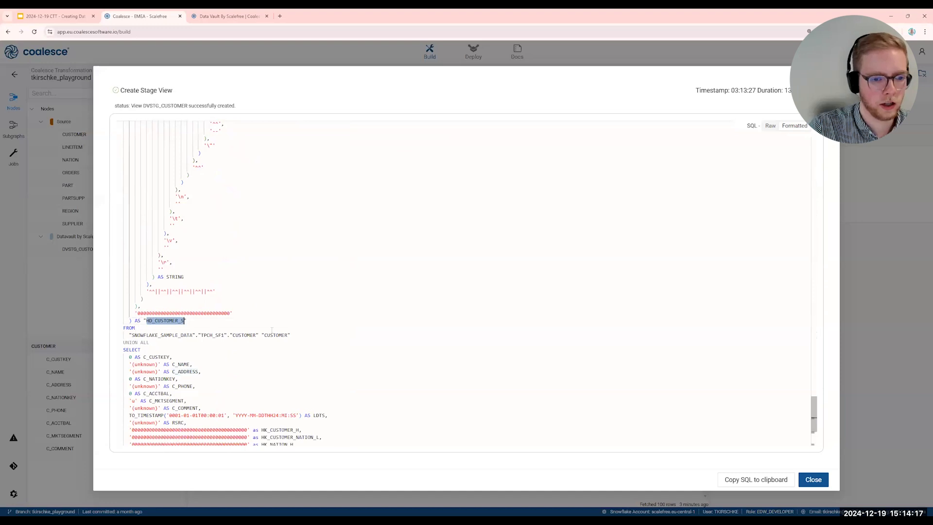
# - Examine the ghost record SELECT blocks and the LDTS and RSRC expressions in the generated SQL, and close the enlarged view
pyautogui.scroll(-5, 340, 413)
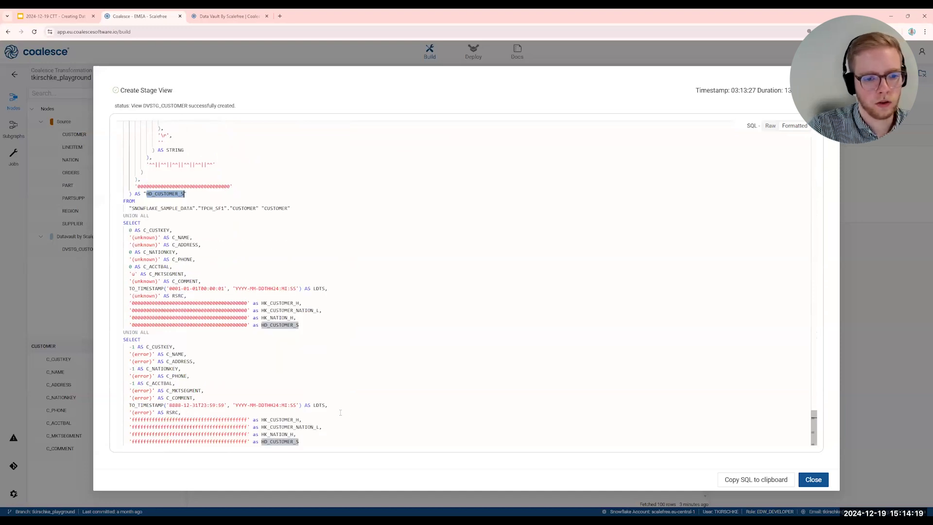
pyautogui.moveTo(335, 442); pyautogui.dragTo(101, 225)
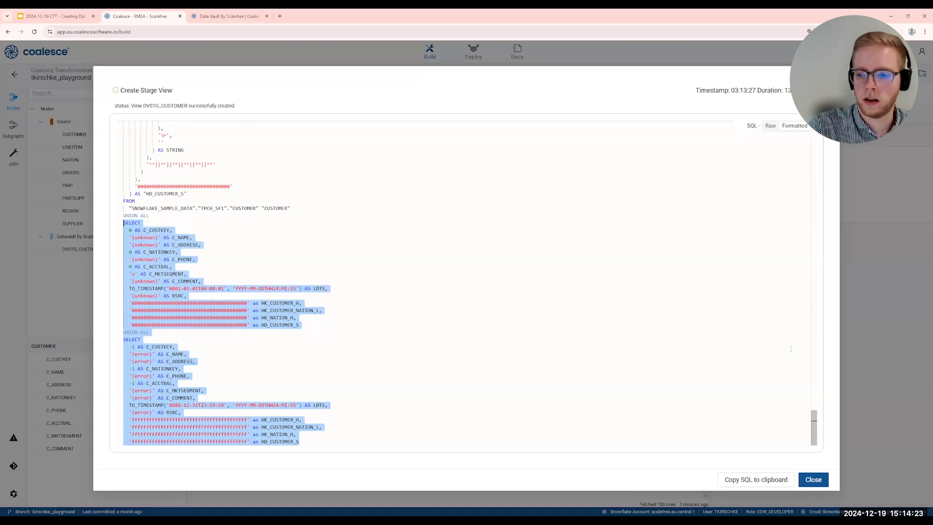
pyautogui.moveTo(814, 419); pyautogui.dragTo(818, 131)
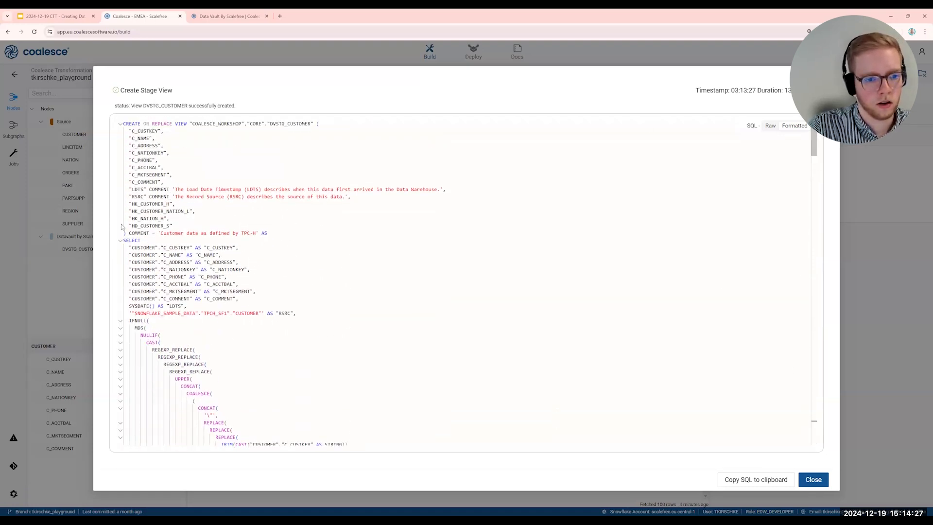
pyautogui.moveTo(187, 306); pyautogui.dragTo(126, 306)
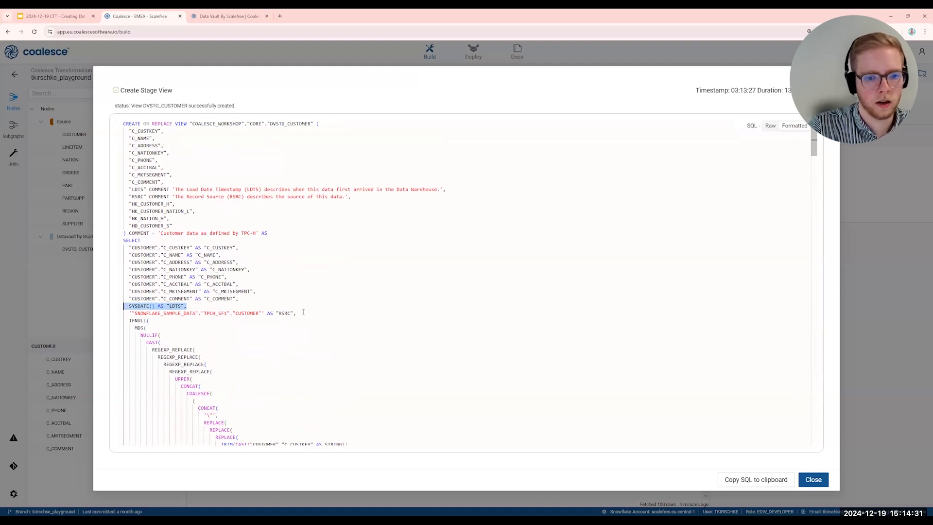
pyautogui.moveTo(298, 313); pyautogui.dragTo(123, 313)
pyautogui.moveTo(262, 313); pyautogui.dragTo(141, 313)
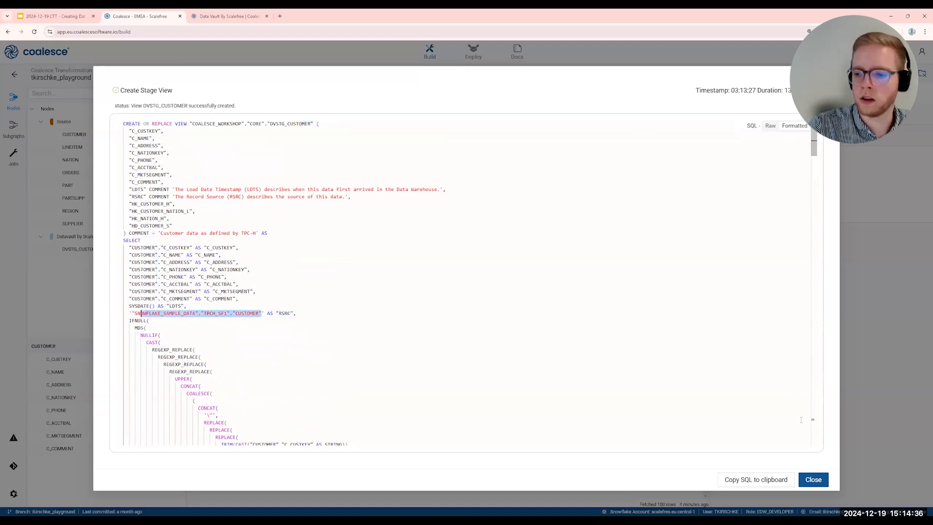
pyautogui.click(809, 480)
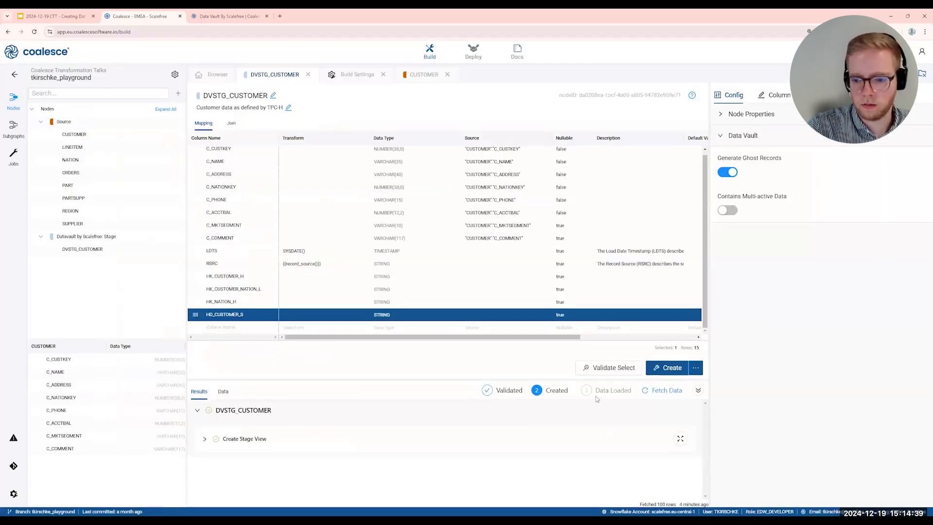
# - Show the customer stage's data preview in an enlarged results area and look across to its HK_CUSTOMER_H column
pyautogui.click(223, 393)
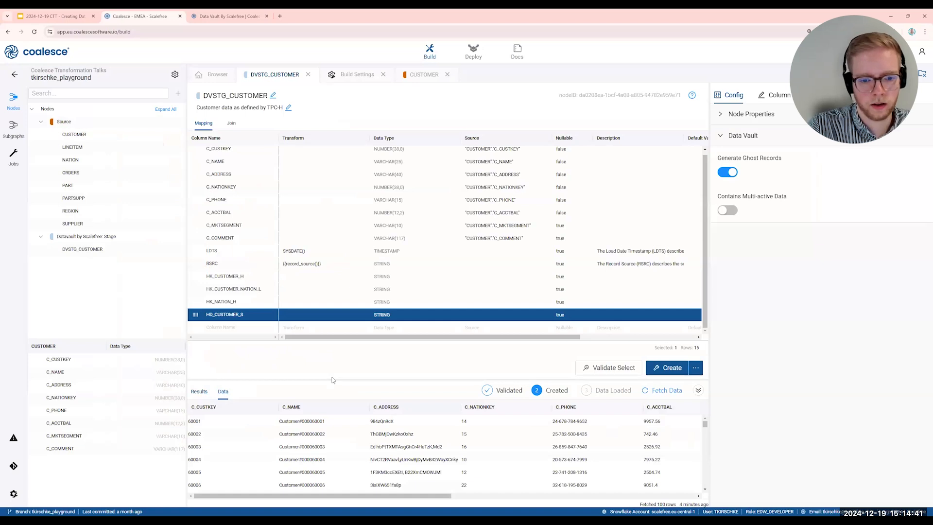
pyautogui.moveTo(333, 378); pyautogui.dragTo(349, 172)
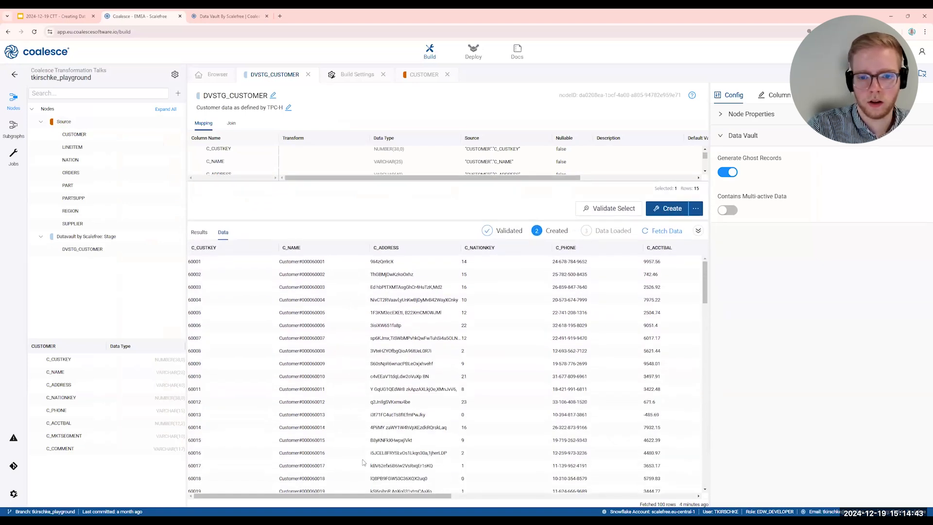
pyautogui.moveTo(417, 493); pyautogui.dragTo(659, 485)
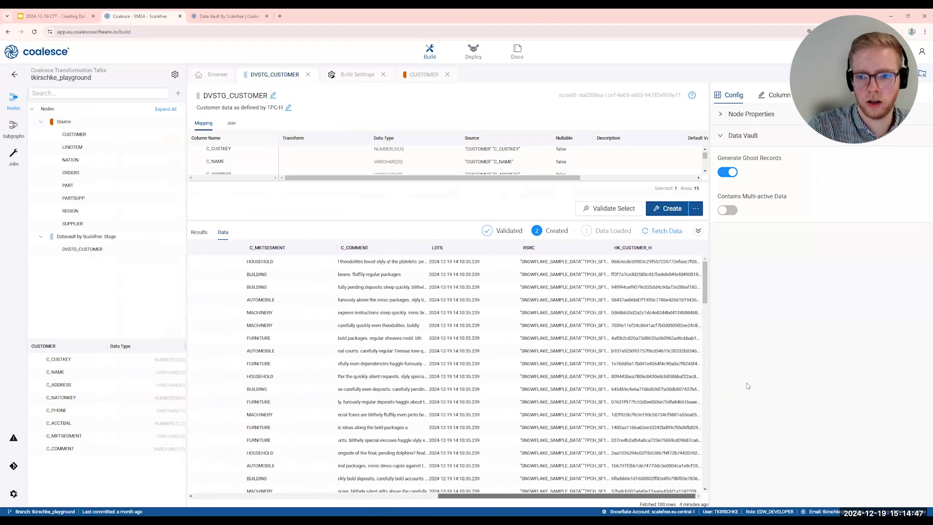
# - Fetch the customer stage's data again and inspect the load date, record source, hash key and hashdiff columns
pyautogui.click(662, 232)
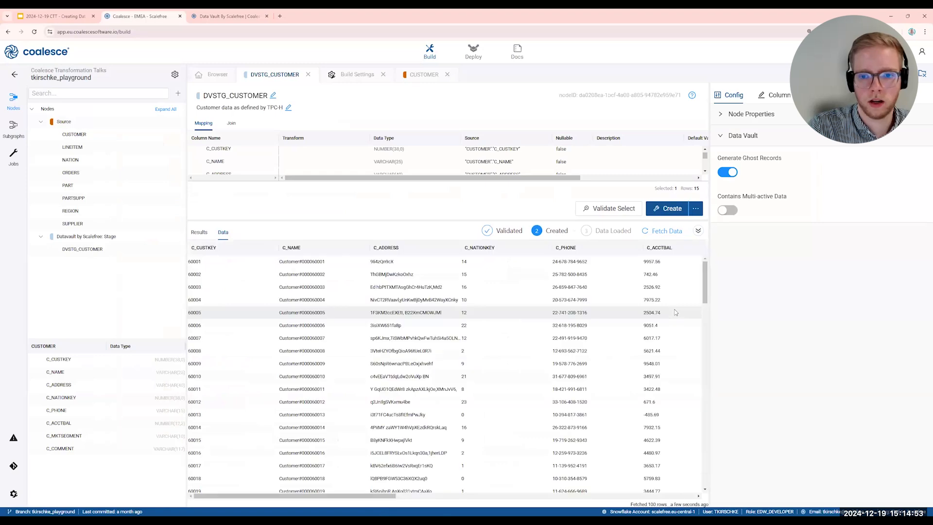
pyautogui.moveTo(324, 497); pyautogui.dragTo(610, 490)
pyautogui.hscroll(-5, 610, 489)
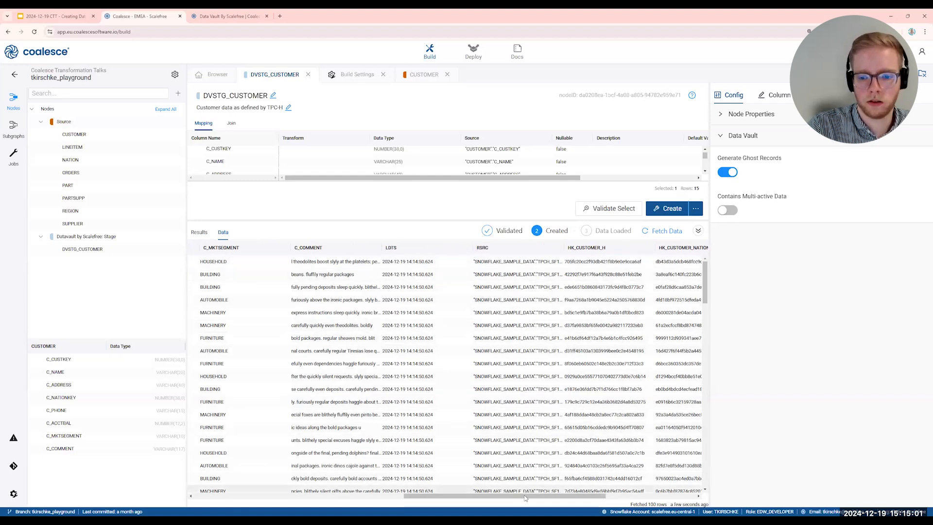
pyautogui.hscroll(2, 666, 494)
pyautogui.hscroll(2, 667, 494)
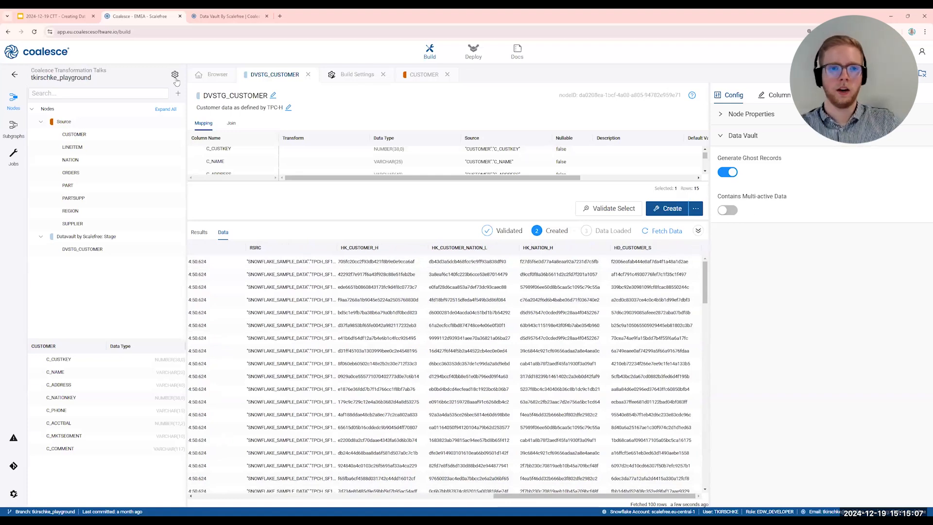
# - Show the node graph to view how the CUSTOMER source connects to DVSTG_CUSTOMER
pyautogui.click(213, 74)
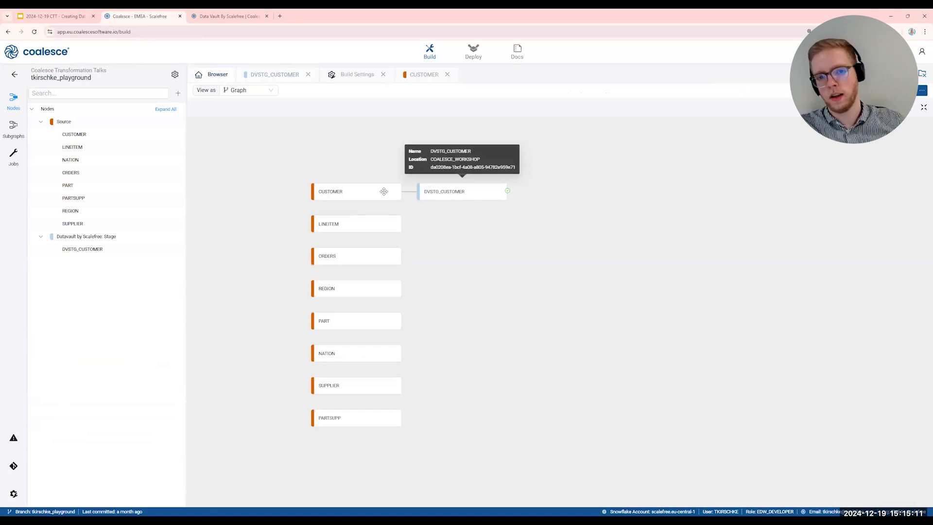
pyautogui.moveTo(373, 192)
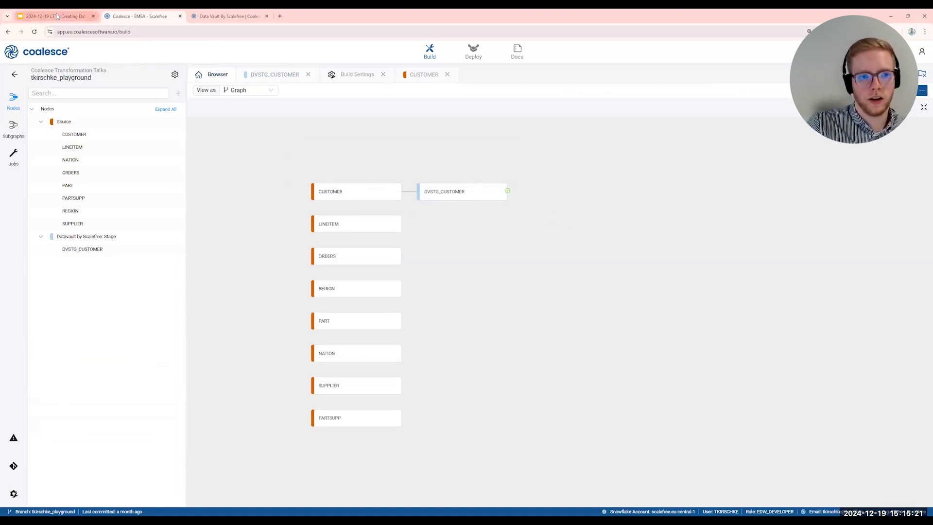
# - Switch to the Google Slides presentation, present it from the Demo Time slide and advance to the next-session slide
pyautogui.click(57, 16)
pyautogui.scroll(-1, 62, 396)
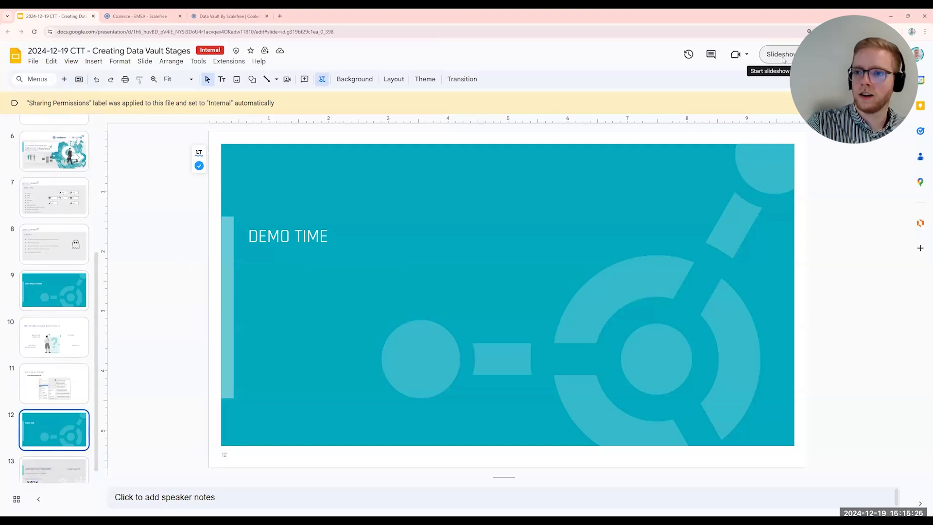
pyautogui.hotkey('ctrl', 'F5')
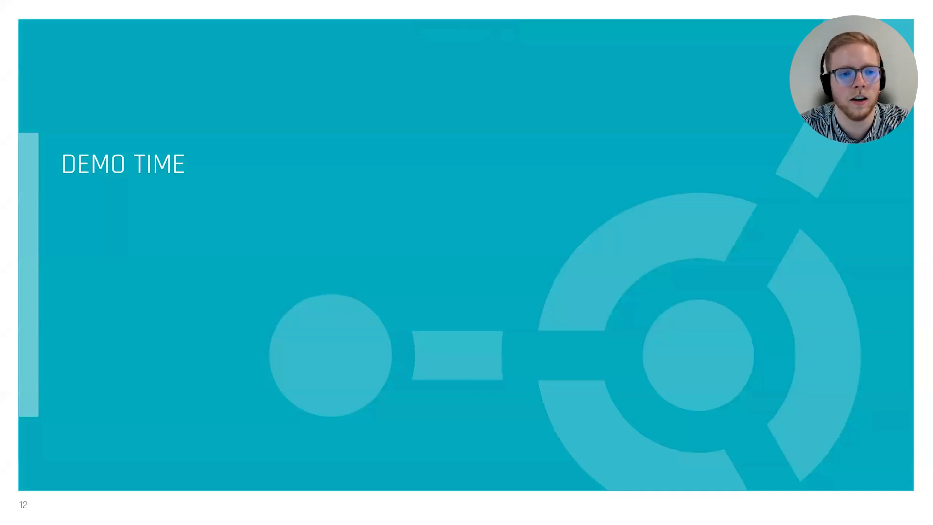
pyautogui.press('Right')
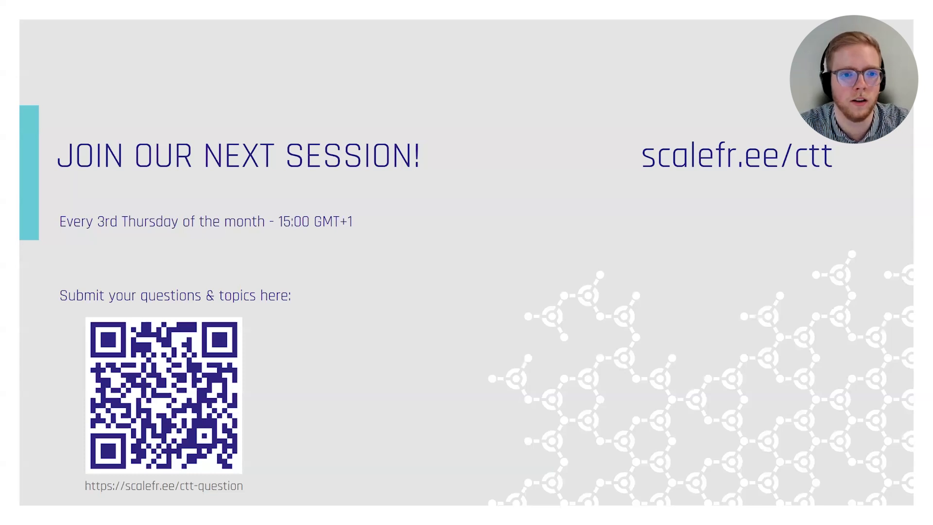